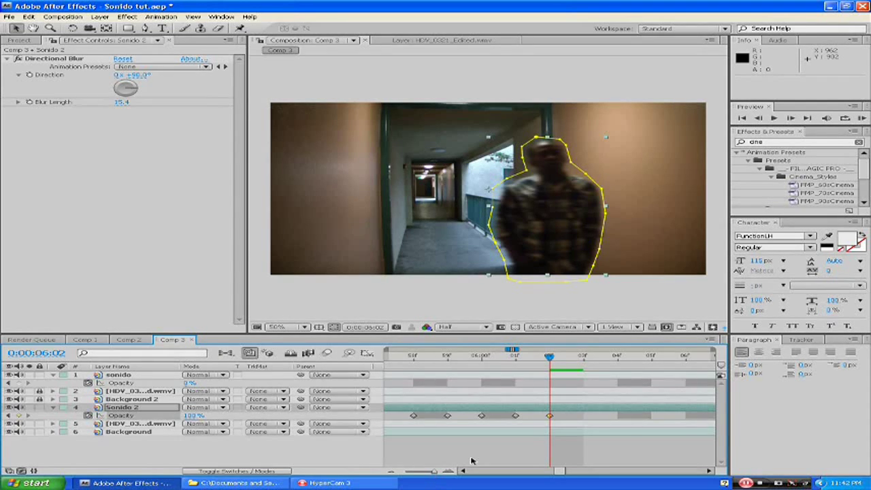
- Zoom the timeline and scrub Sonido 2's Opacity keyframes near 0:00:06:00, checking the 0%/100% alternation
drag(435, 472, 403, 474)
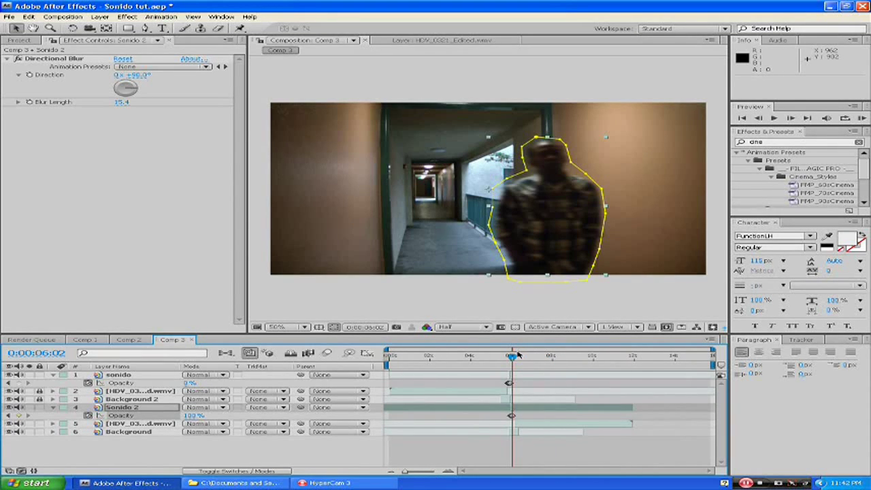
drag(512, 357, 509, 356)
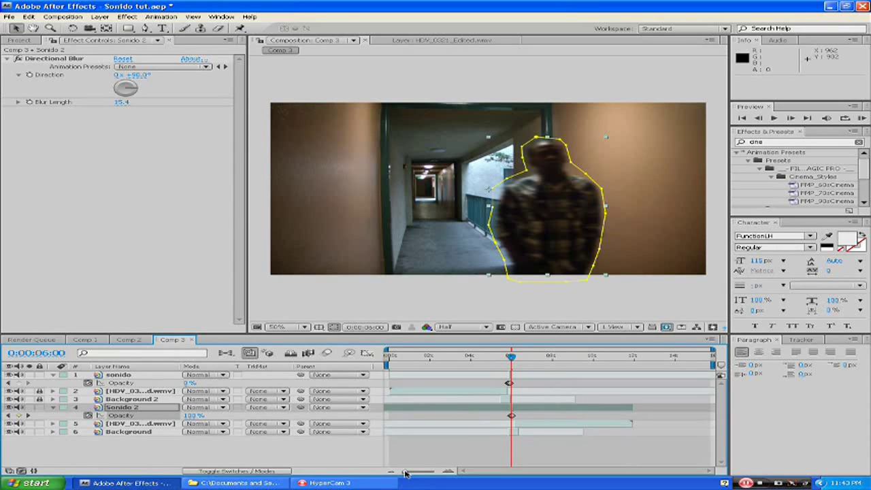
click(438, 472)
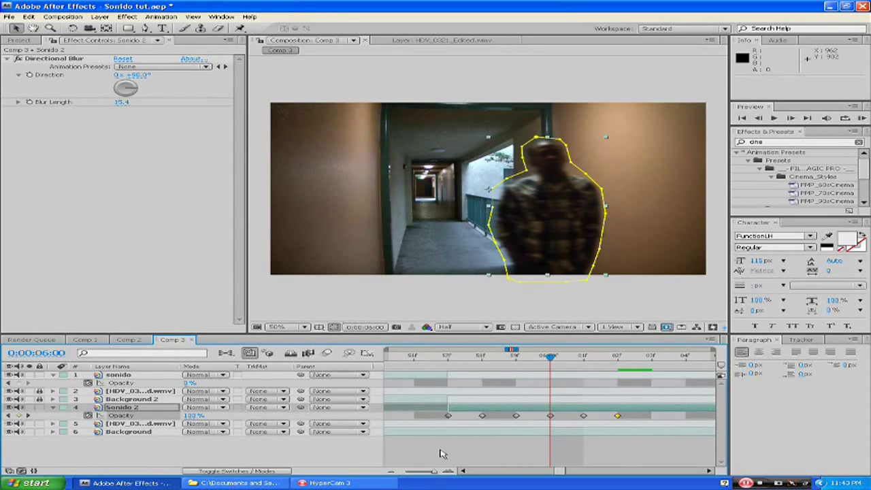
click(448, 355)
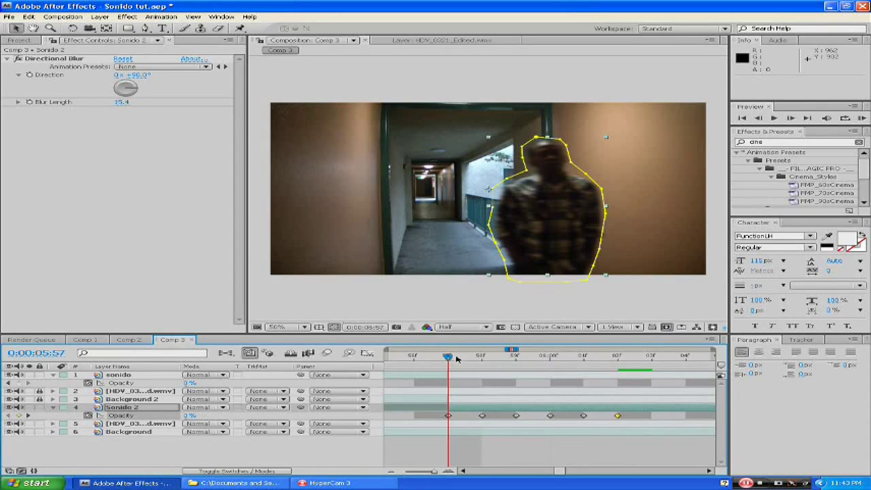
click(476, 359)
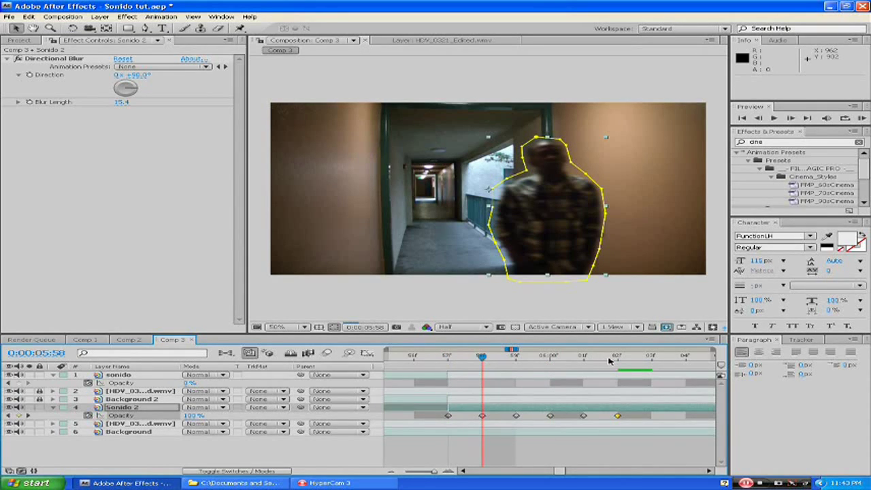
mouse_move(434, 471)
mouse_down()
mouse_move(428, 476)
mouse_move(434, 471)
mouse_up()
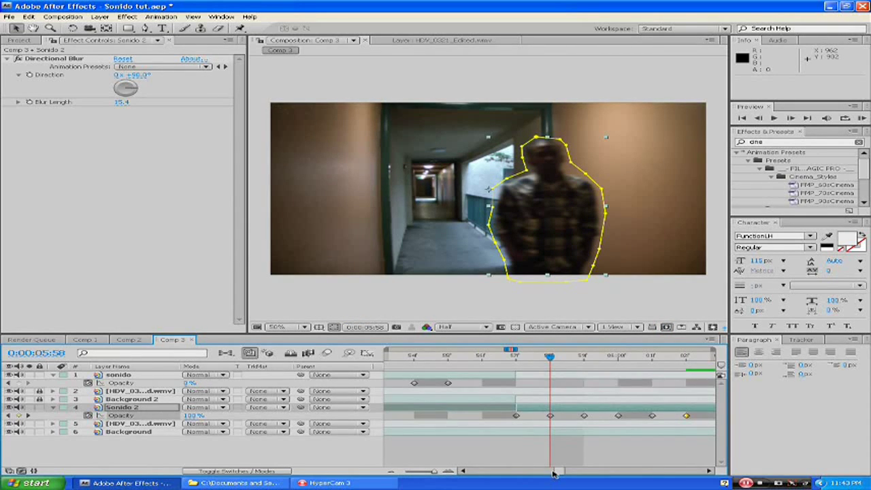
drag(552, 472, 557, 473)
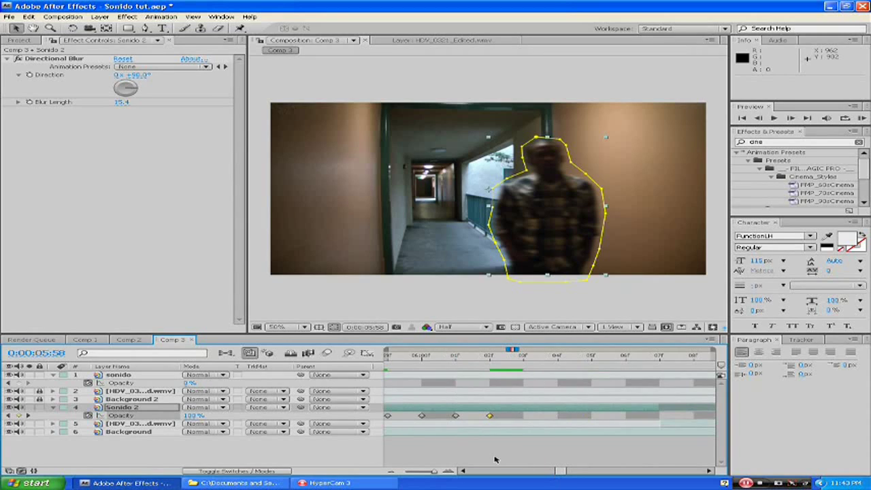
- Trim Sonido 2's out point to 0:00:06:01
drag(657, 406, 506, 404)
drag(436, 474, 436, 475)
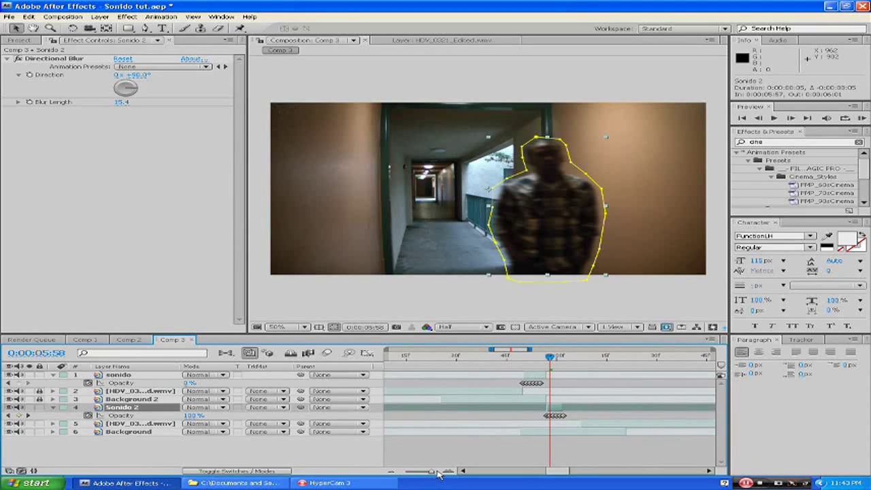
drag(559, 474, 561, 474)
- Zoom the timeline out and marquee-select all of Sonido 2's Opacity keyframes
mouse_move(621, 426)
mouse_down()
mouse_move(415, 423)
mouse_move(428, 423)
mouse_up()
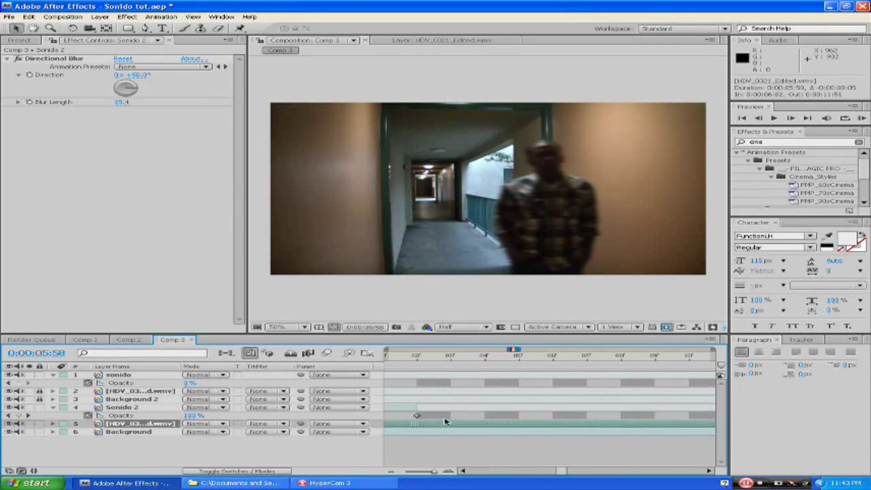
mouse_move(433, 472)
mouse_down()
mouse_move(418, 475)
mouse_move(437, 466)
mouse_up()
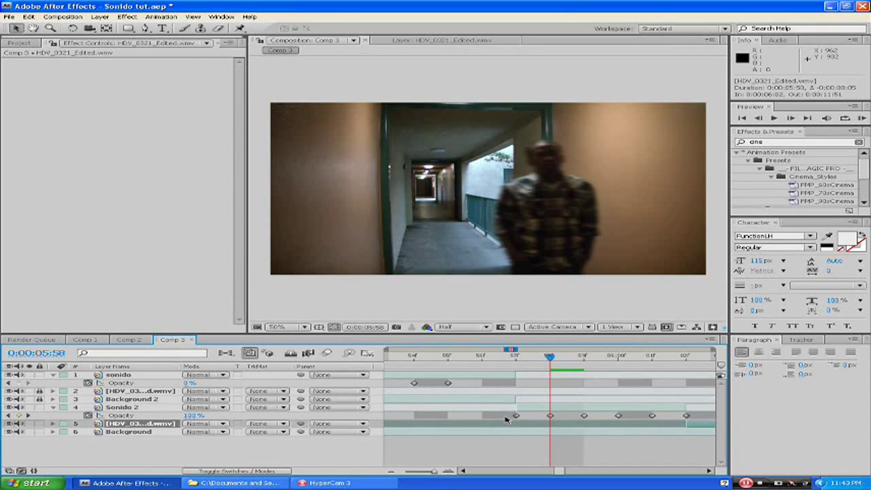
drag(435, 471, 426, 471)
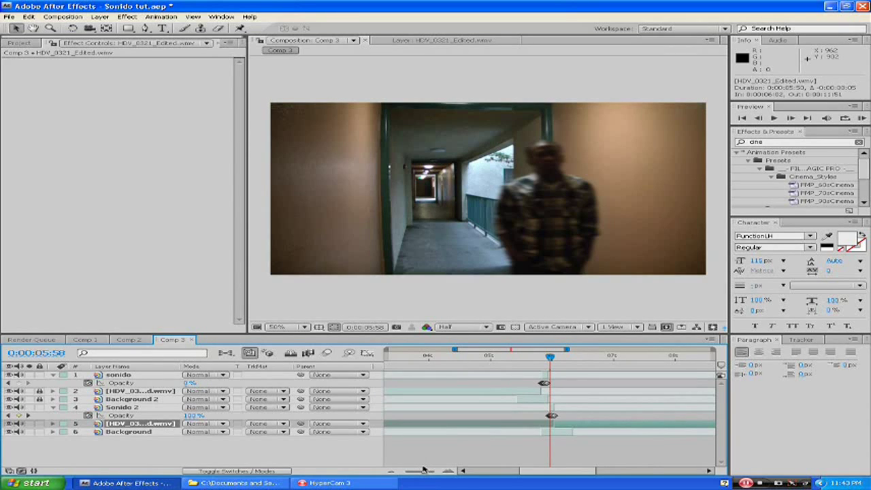
mouse_move(428, 472)
mouse_down()
mouse_move(420, 472)
mouse_move(440, 471)
mouse_up()
drag(480, 418, 688, 417)
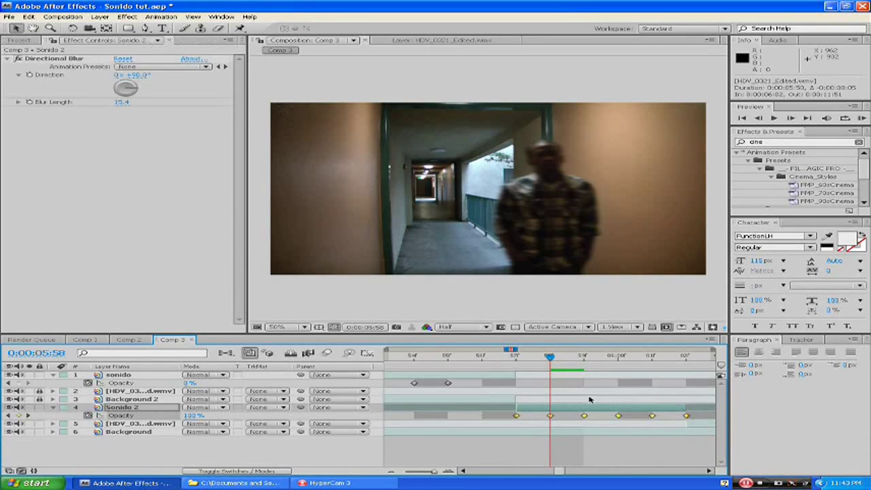
drag(507, 382, 598, 384)
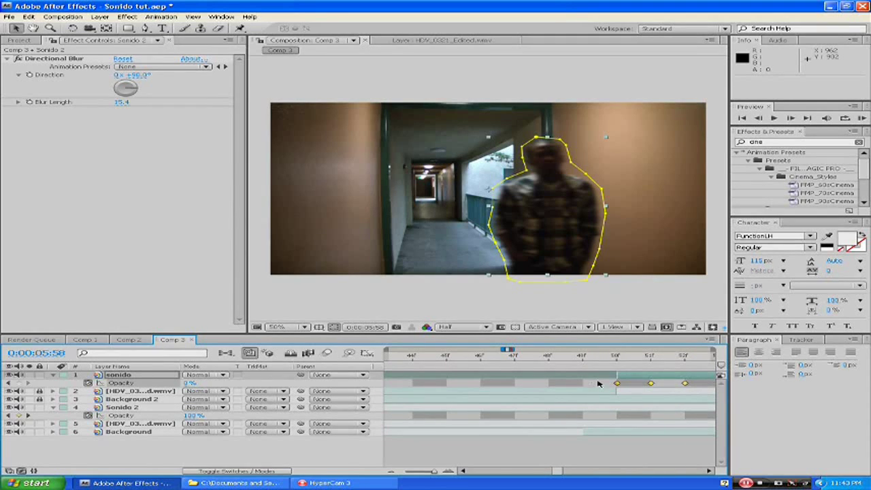
click(127, 17)
mouse_move(162, 17)
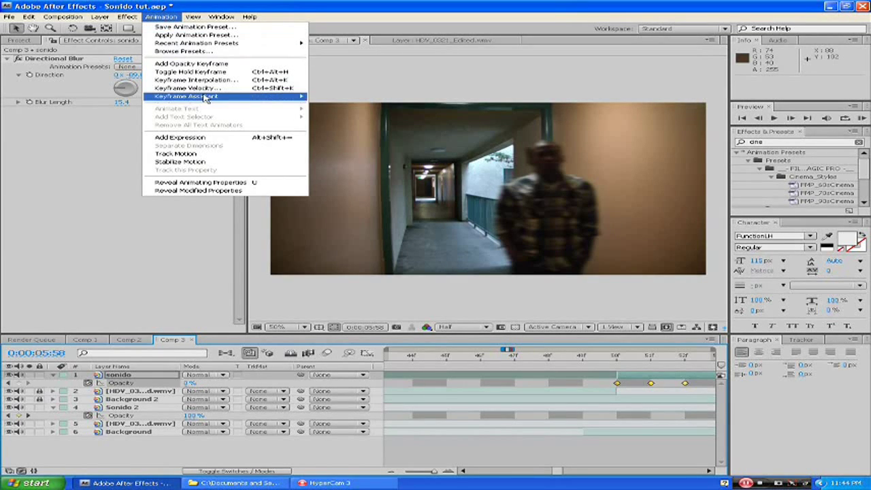
mouse_move(206, 97)
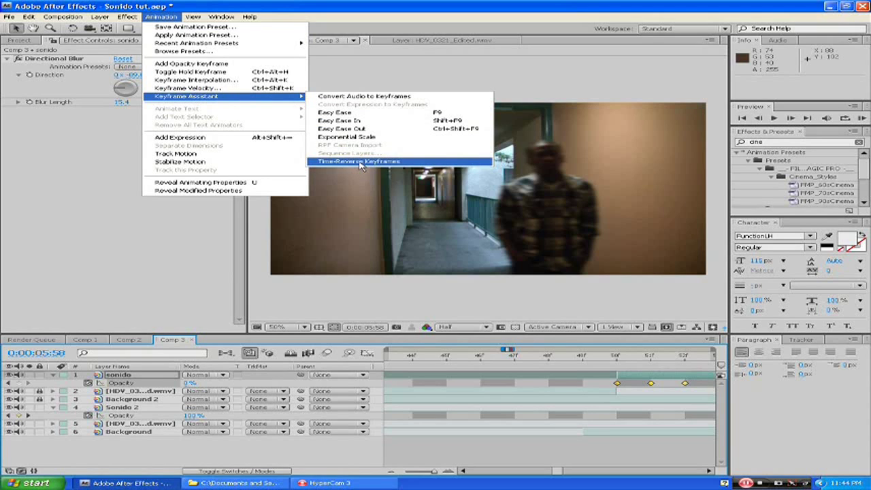
click(434, 473)
click(435, 475)
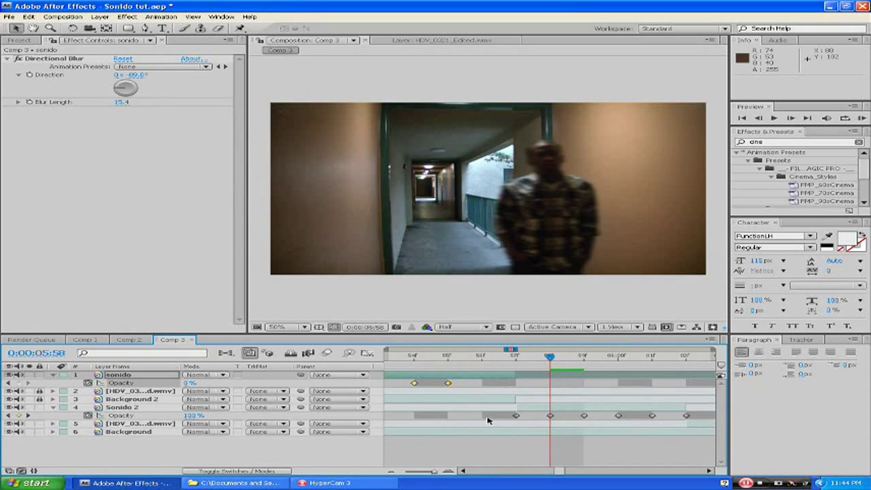
click(480, 417)
drag(696, 411, 476, 419)
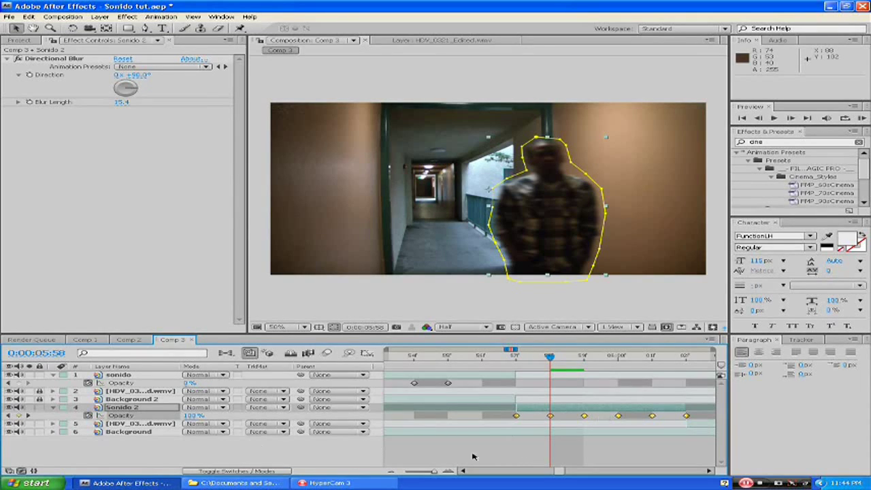
- Start the work area near 5.7 seconds and nest Comp 3 in a new composition, Comp 4
drag(433, 470, 404, 471)
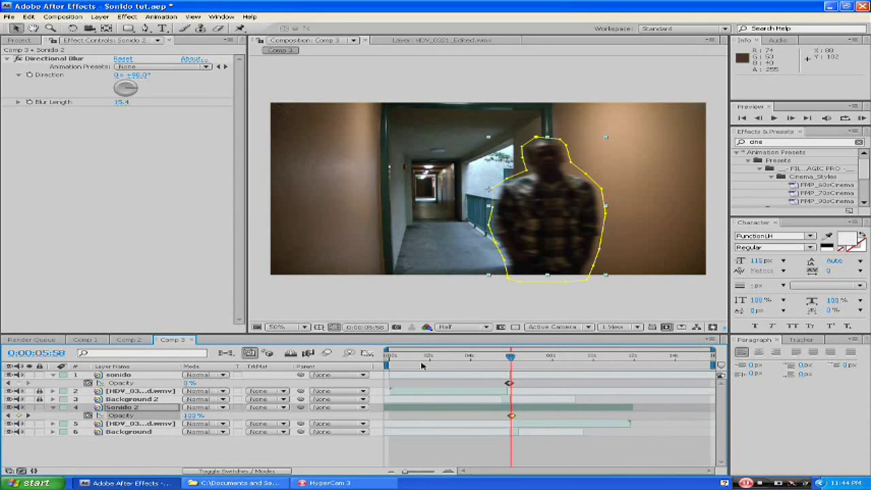
drag(503, 365, 387, 366)
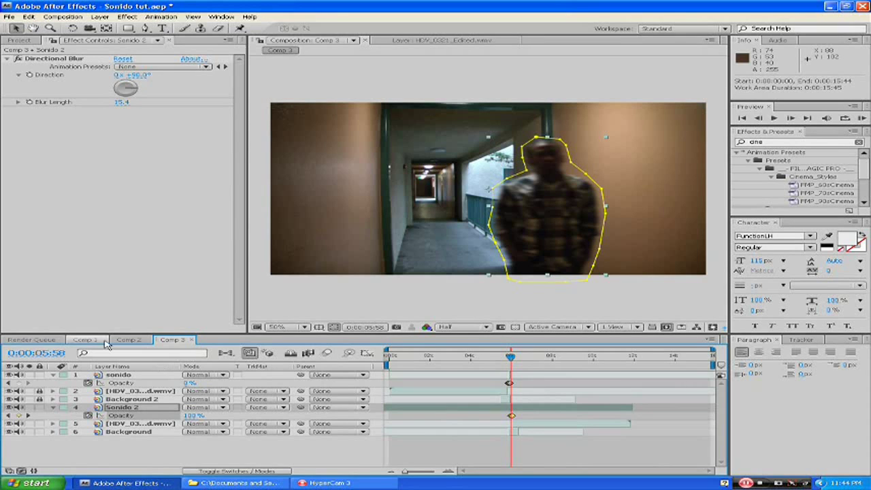
click(19, 41)
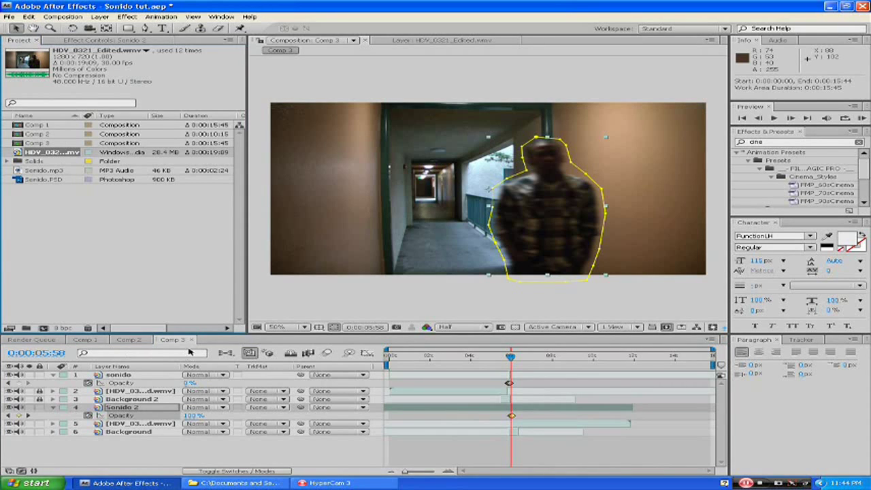
click(41, 144)
drag(41, 144, 44, 328)
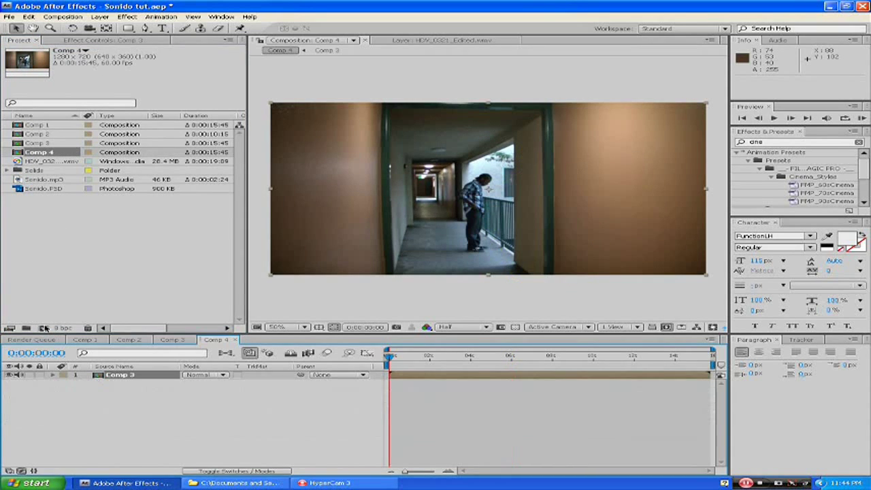
- Move Comp 4's playhead to 0:00:05:32, checking 0:00:06:10 and 0:00:05:26 along the way
click(515, 356)
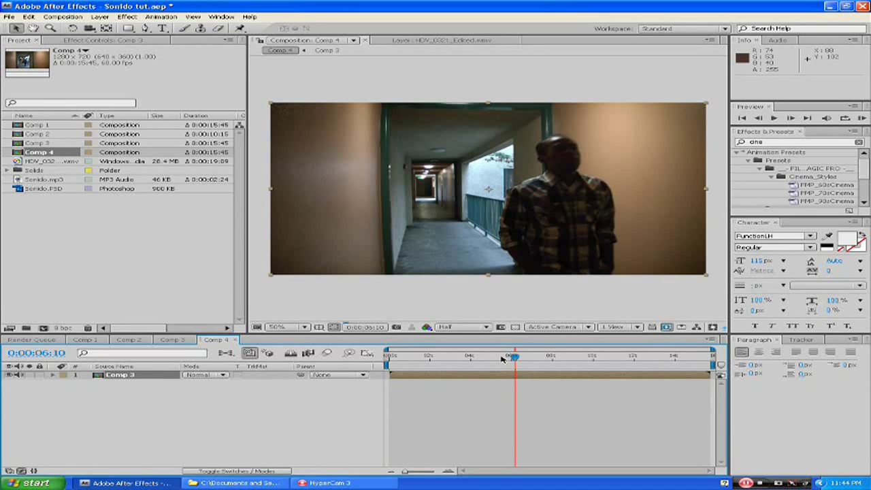
click(499, 356)
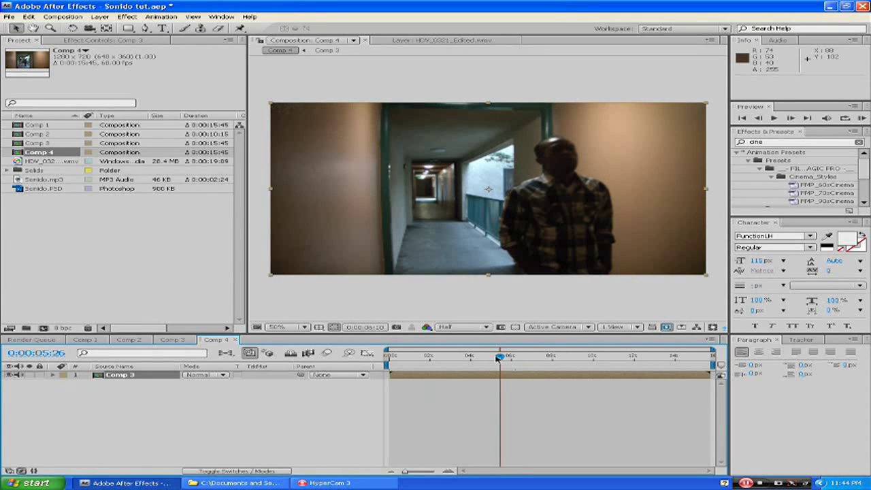
click(501, 357)
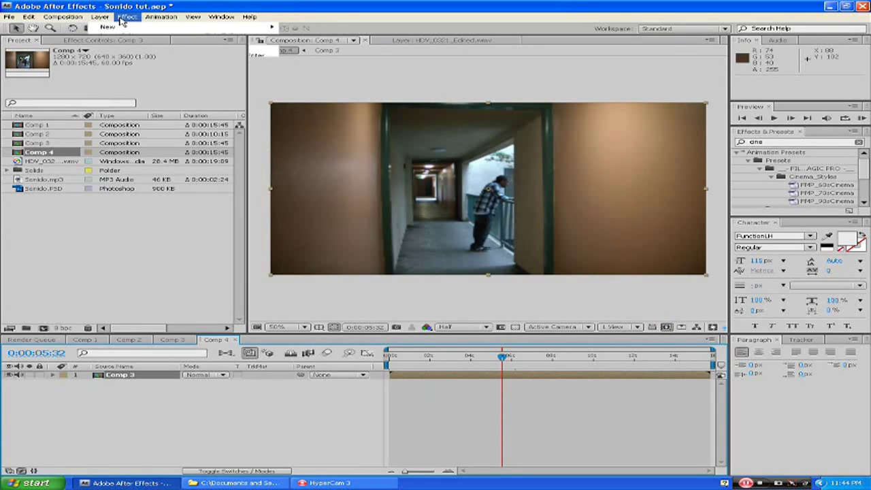
- Add a new null object layer, Null 2, to Comp 4
click(122, 17)
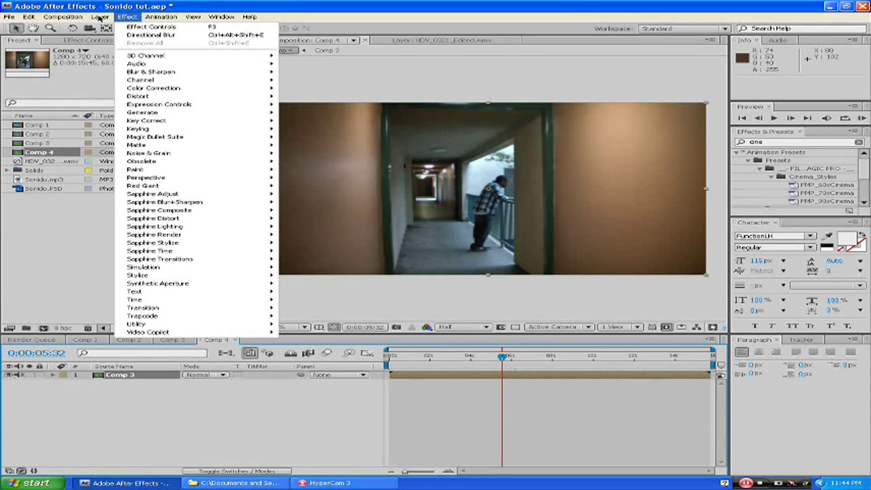
click(100, 17)
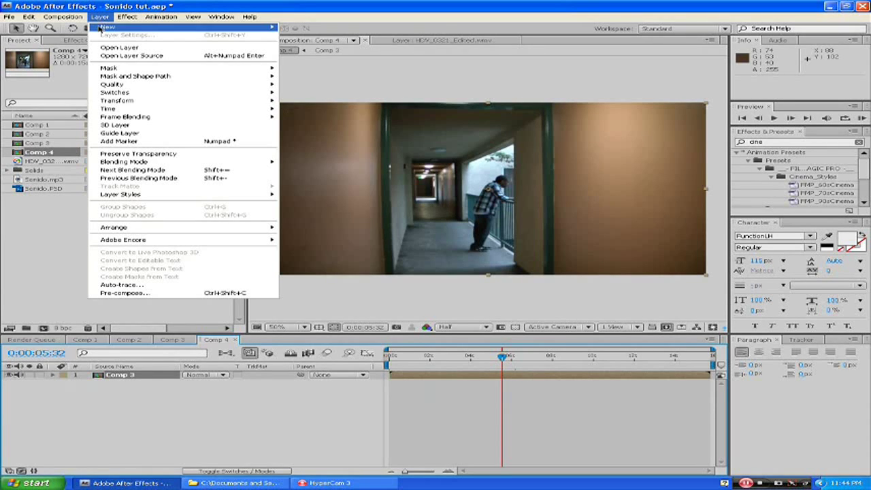
mouse_move(100, 28)
click(308, 60)
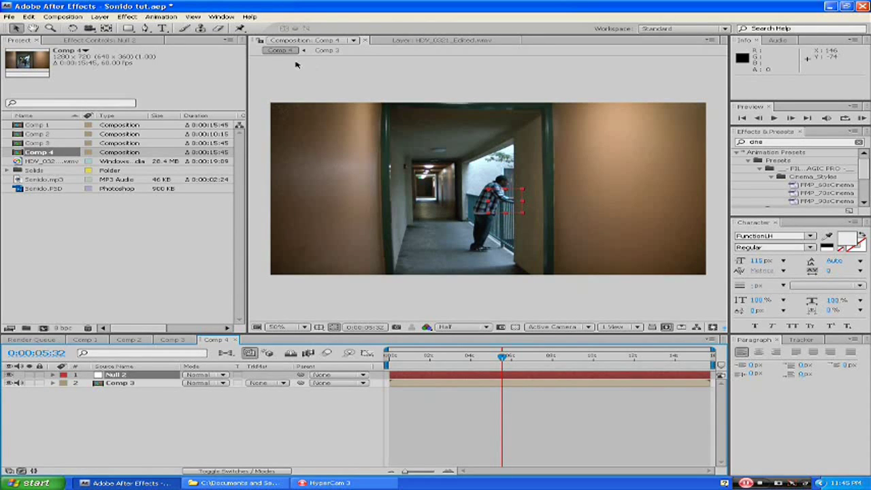
- Apply Expression Controls > Slider Control to Null 2, leaving the Slider at 0.00
click(88, 40)
click(128, 16)
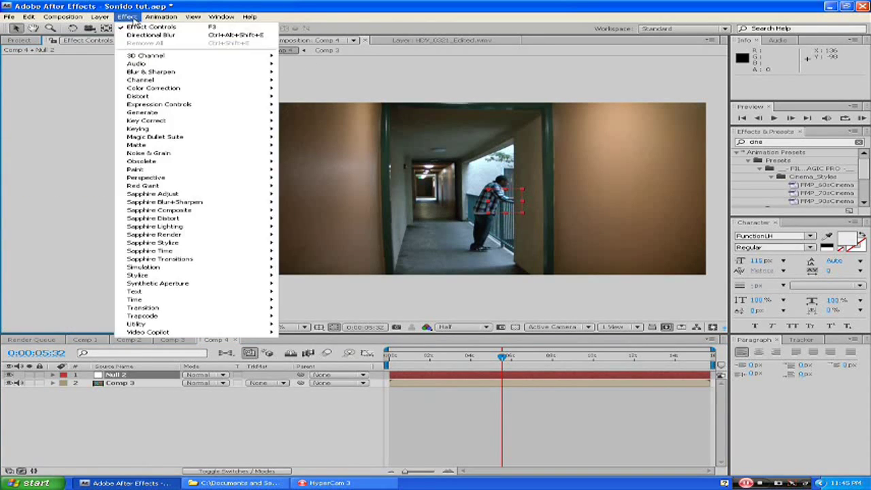
mouse_move(204, 104)
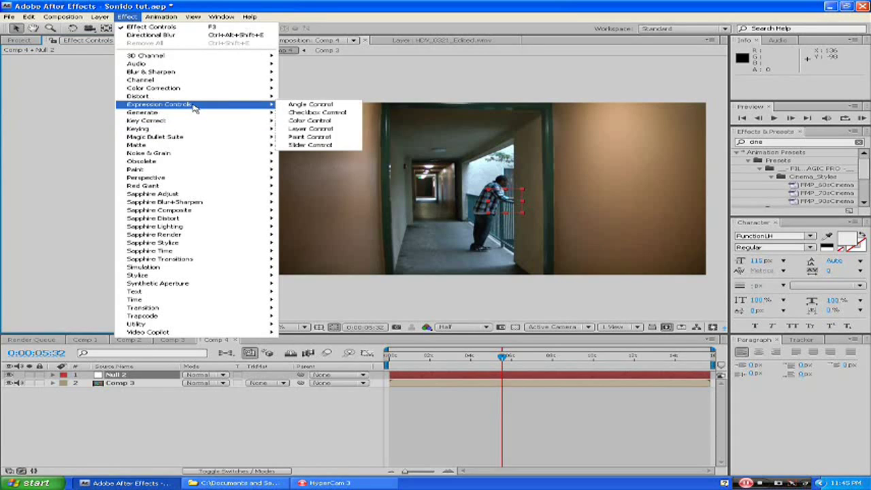
click(304, 147)
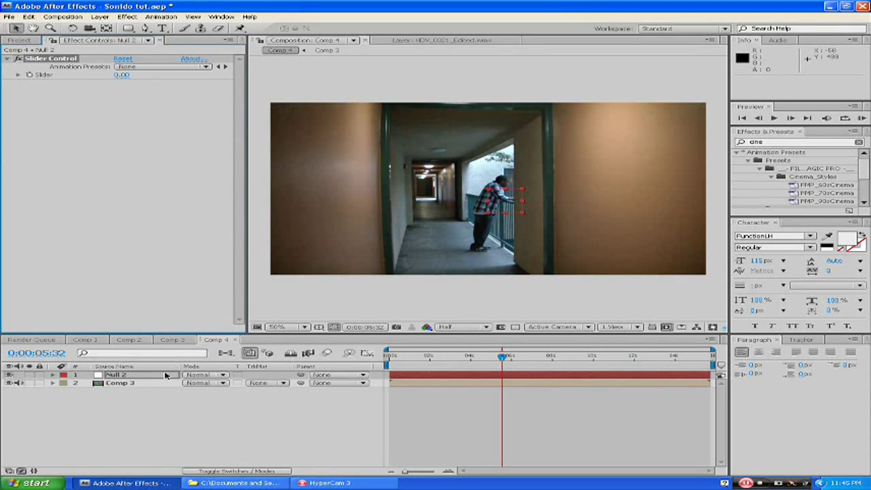
click(129, 375)
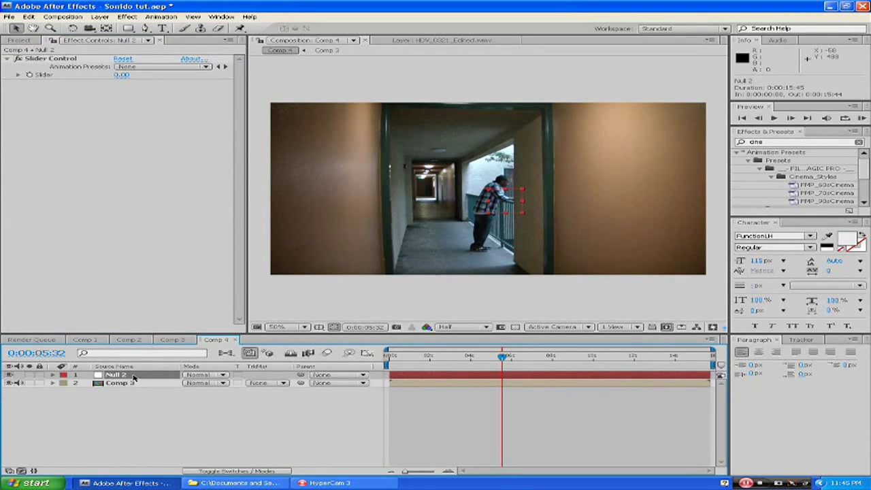
- Give Null 2's Position the expression wiggle(1,effect("Slider Control")("Slider")) using the pick whip
key(p)
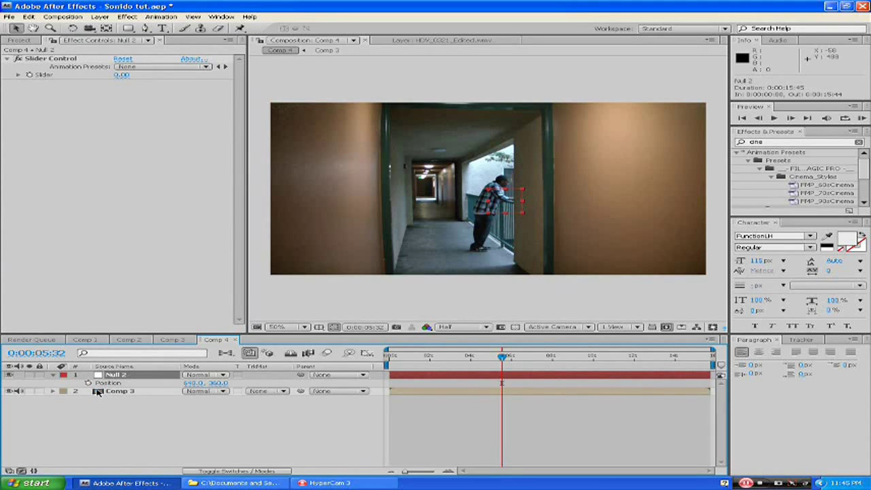
alt+click(88, 383)
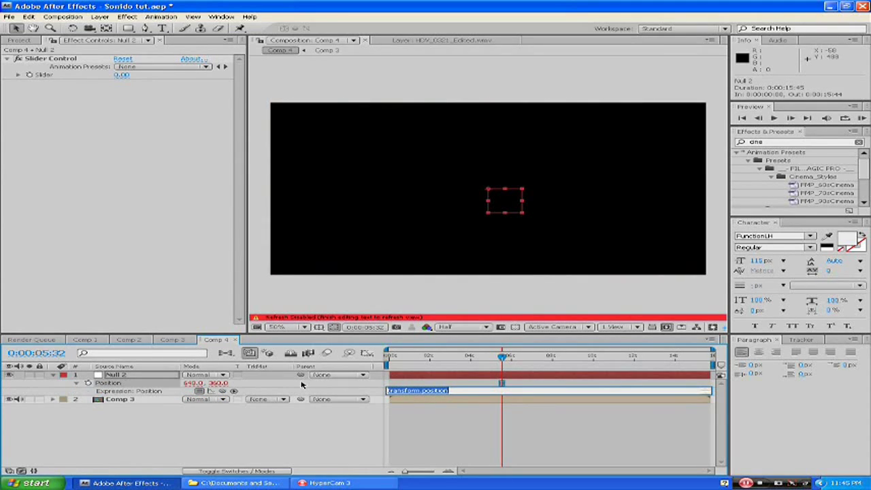
key(BackSpace)
text(w)
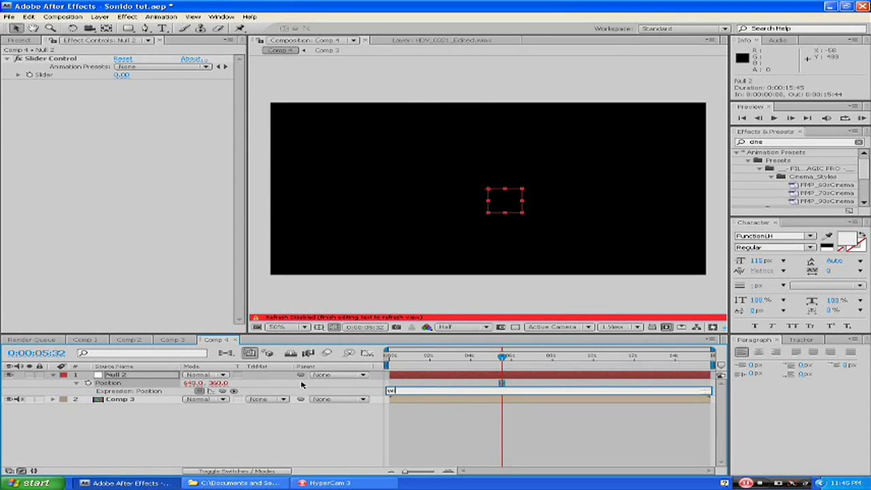
text(iggle()
text(1,)
drag(222, 392, 37, 76)
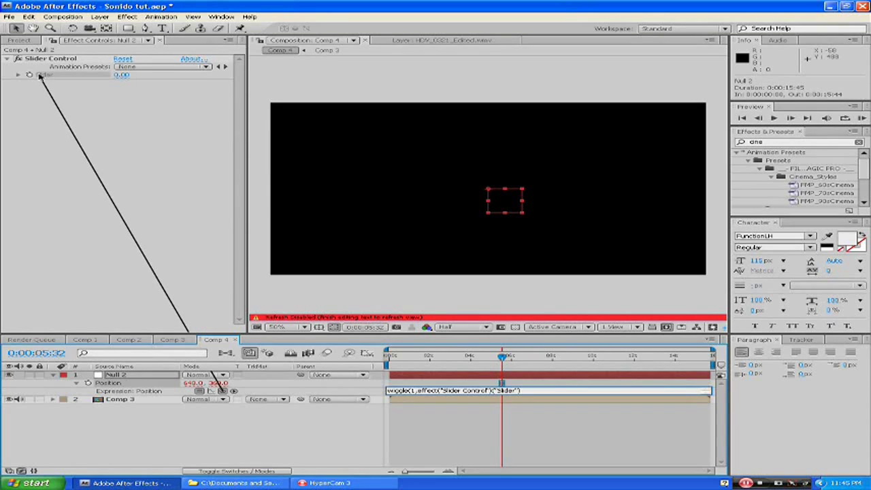
text())
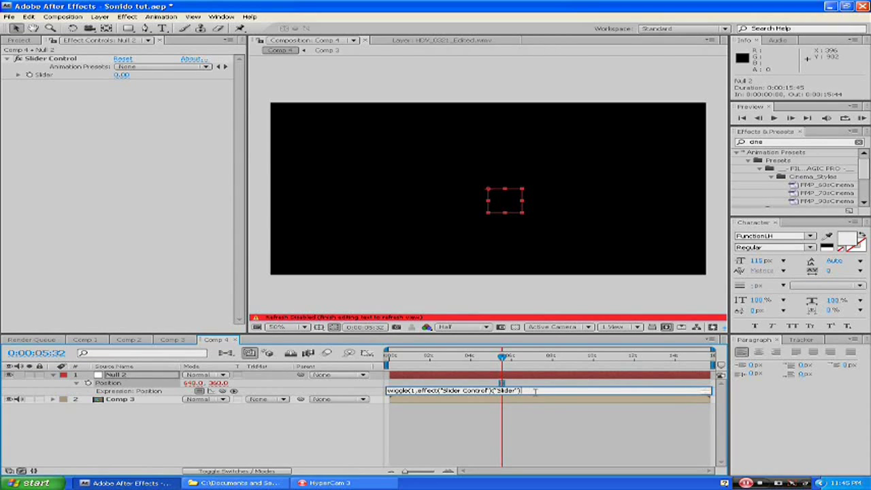
text())
click(368, 393)
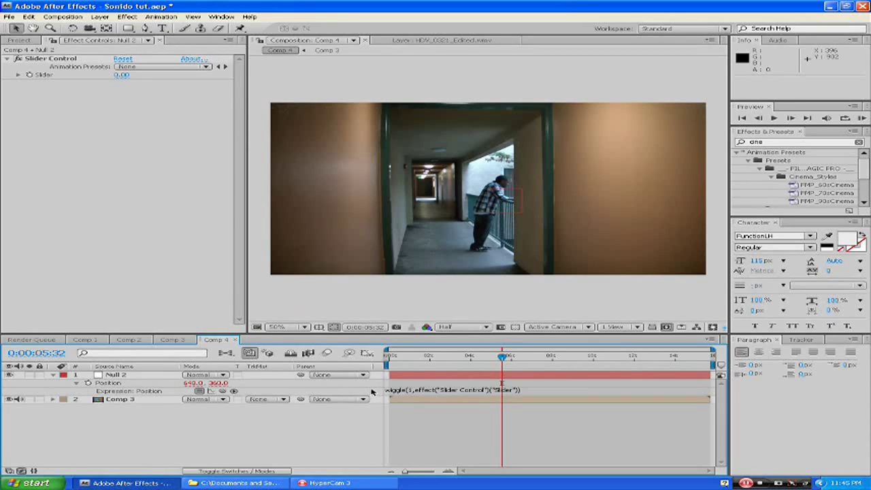
- Parent Comp 3 to Null 2 and scrub ahead to about 0:00:06:56 to check it
click(145, 401)
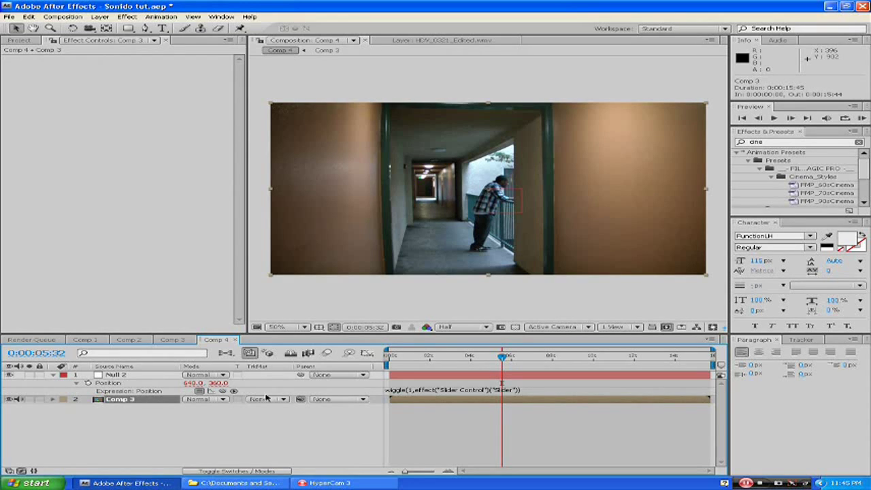
drag(300, 399, 117, 375)
click(503, 359)
click(517, 358)
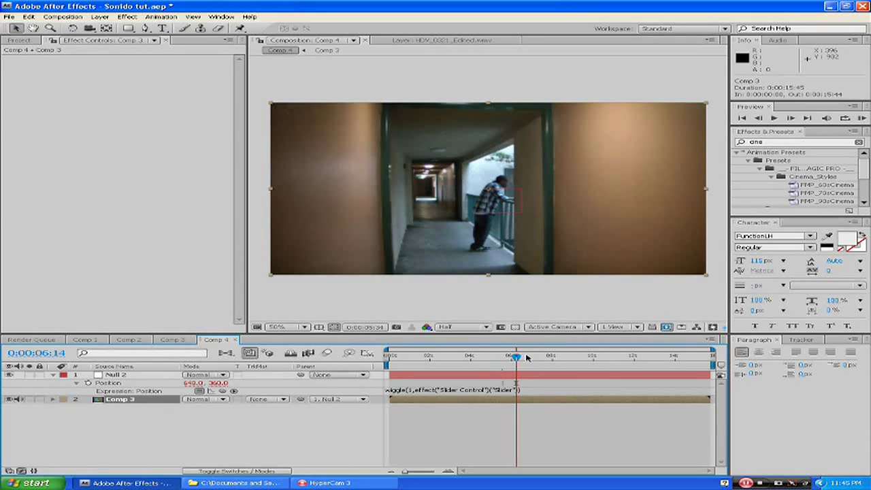
click(528, 357)
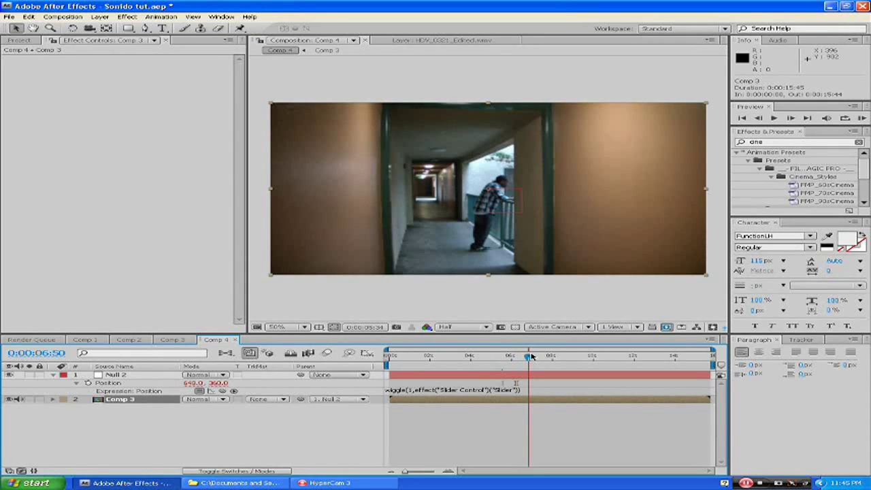
drag(531, 357, 519, 357)
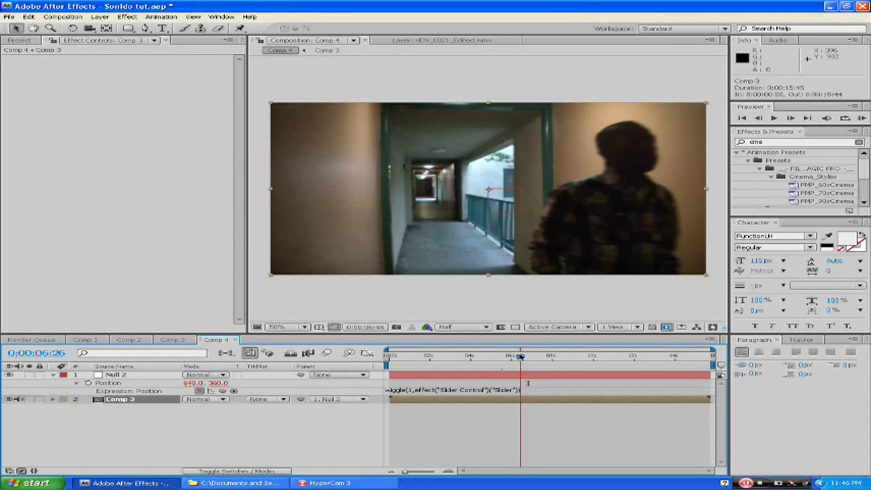
- Step the playhead between 0:00:05:42 and 0:00:05:52 to review the parented footage
click(510, 357)
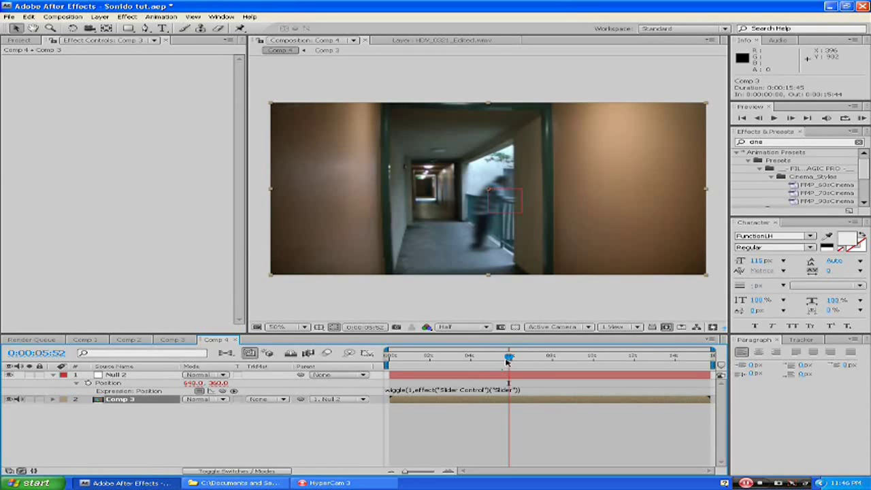
drag(509, 359, 506, 358)
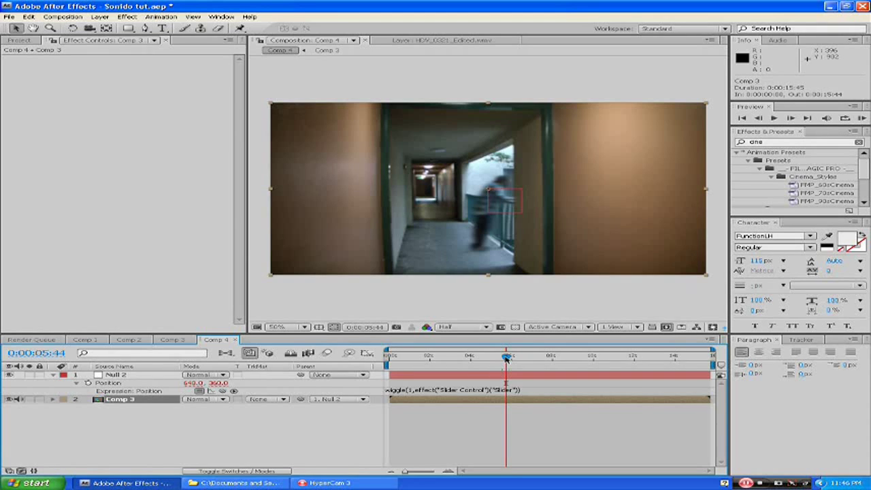
drag(506, 358, 504, 358)
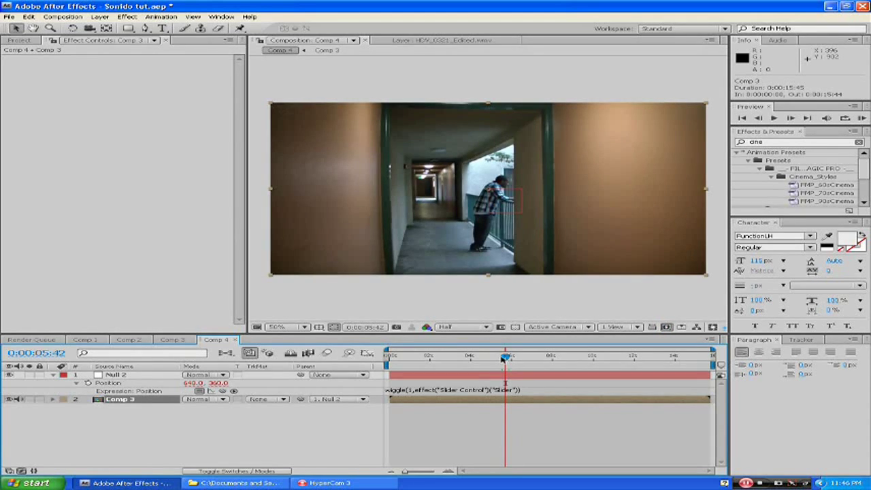
drag(504, 358, 506, 359)
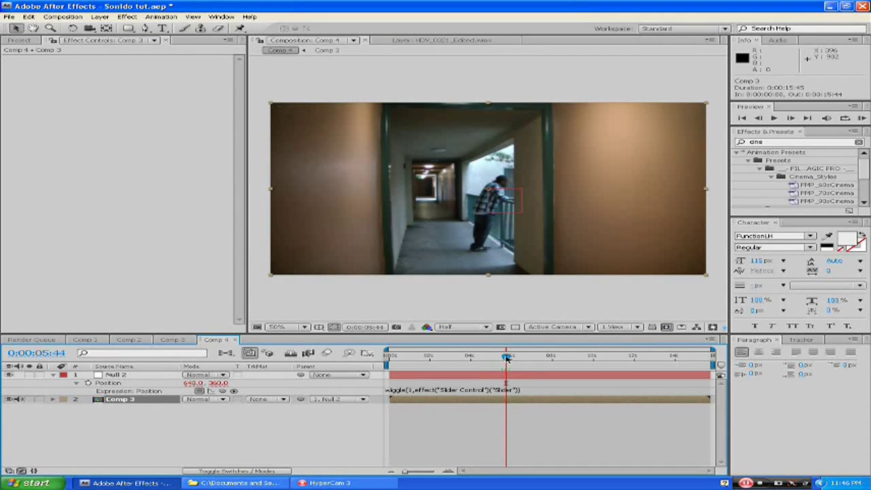
drag(506, 358, 508, 358)
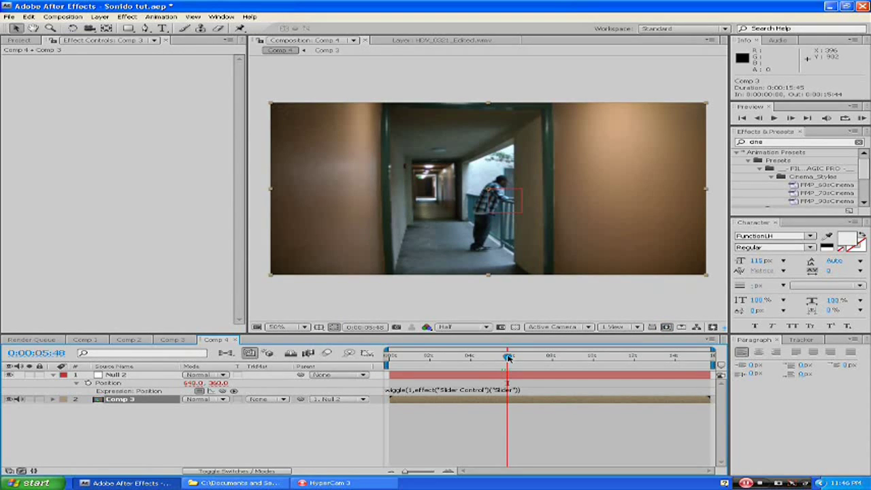
drag(509, 358, 510, 359)
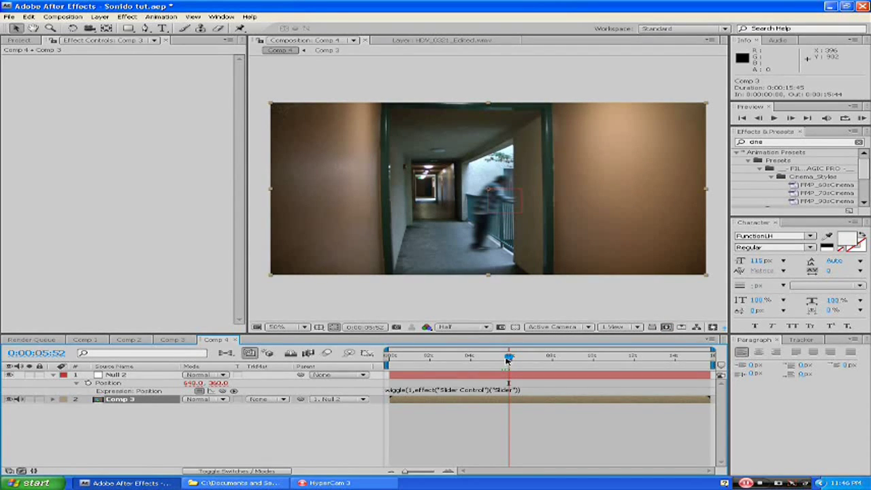
drag(508, 359, 506, 359)
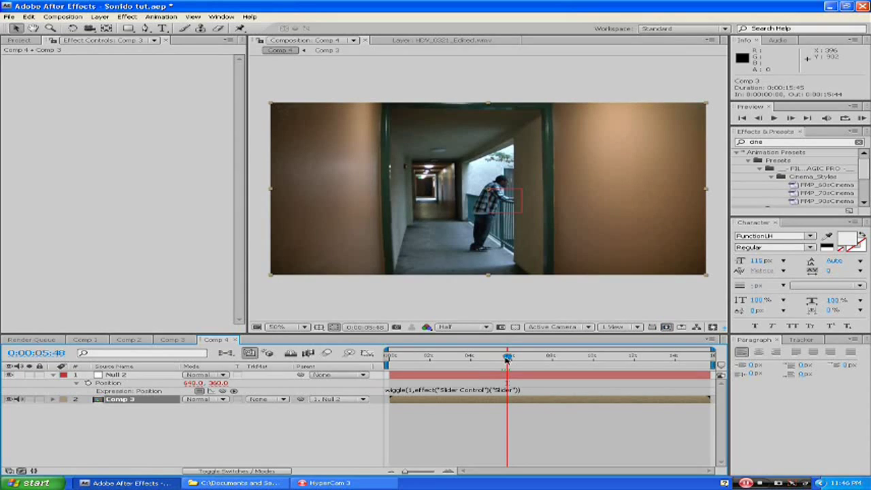
- Set a keyframe on Null 2's Slider at 0.00 and move to around 0:00:05:54
click(121, 375)
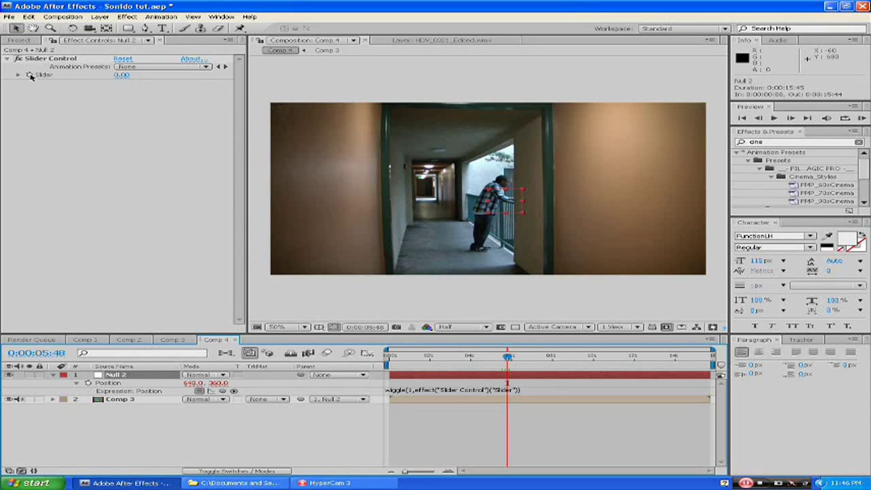
click(31, 76)
click(120, 77)
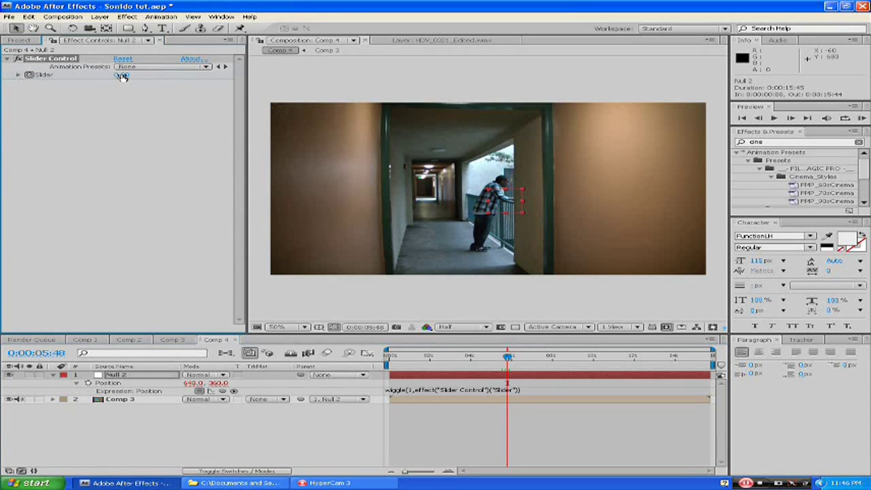
key(Return)
drag(507, 359, 514, 359)
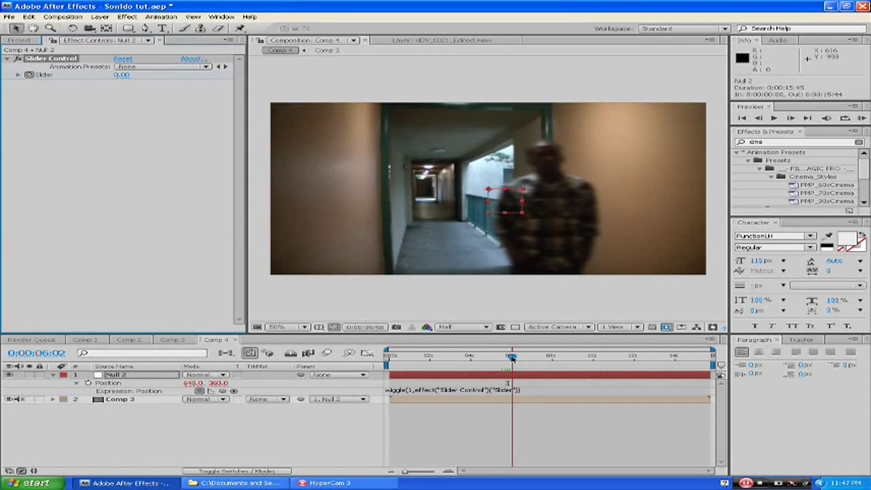
drag(512, 359, 509, 359)
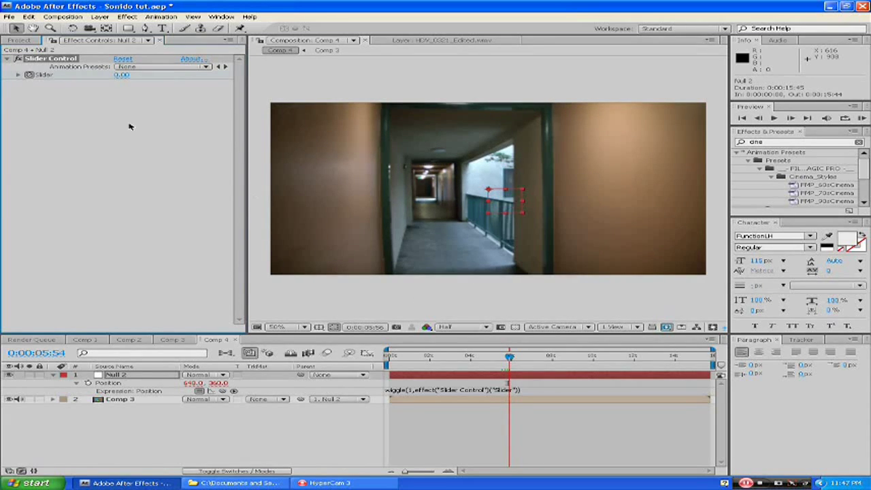
- Raise the Slider to 64.00 and advance to 0:00:06:02 to check the shake
drag(121, 75, 141, 75)
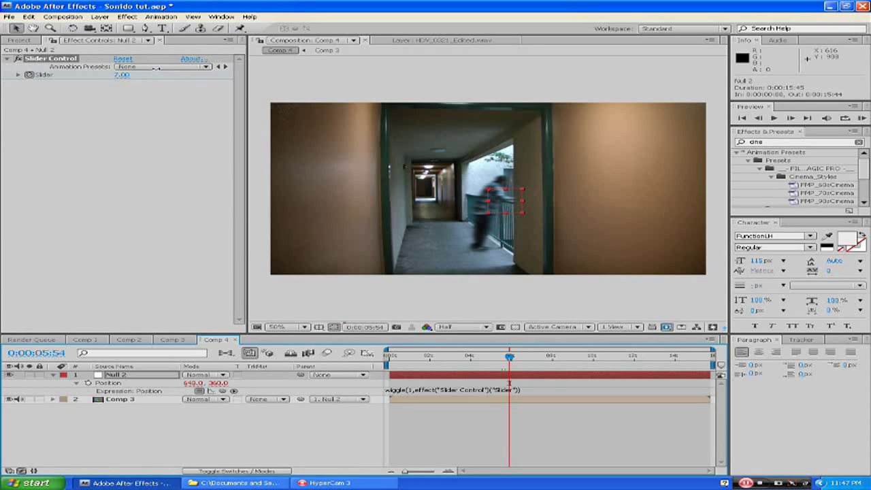
drag(158, 68, 82, 76)
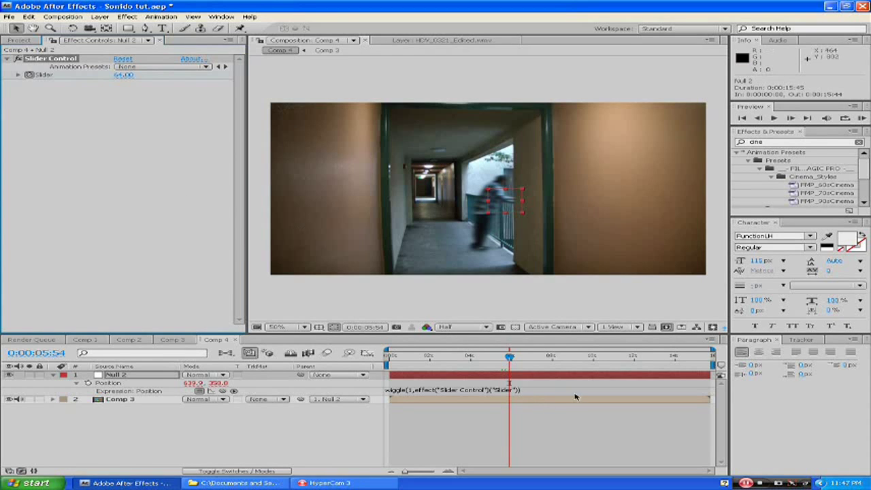
drag(513, 360, 515, 359)
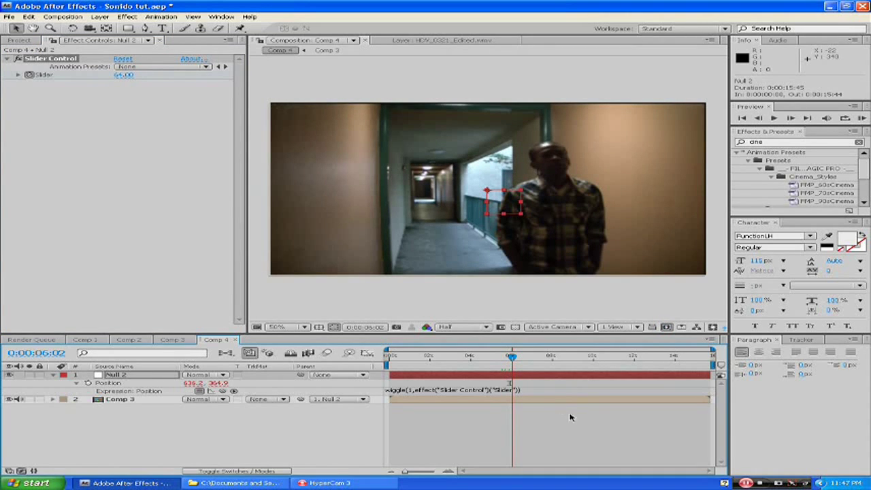
- In Comp 3, select Sonido 2 and the hallway footage layer and shift both 6 frames later
click(170, 340)
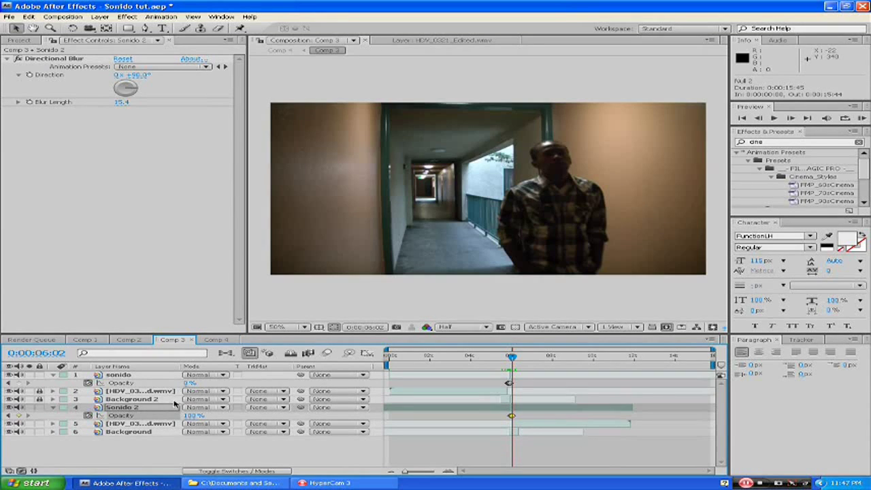
ctrl+click(127, 424)
ctrl+click(127, 432)
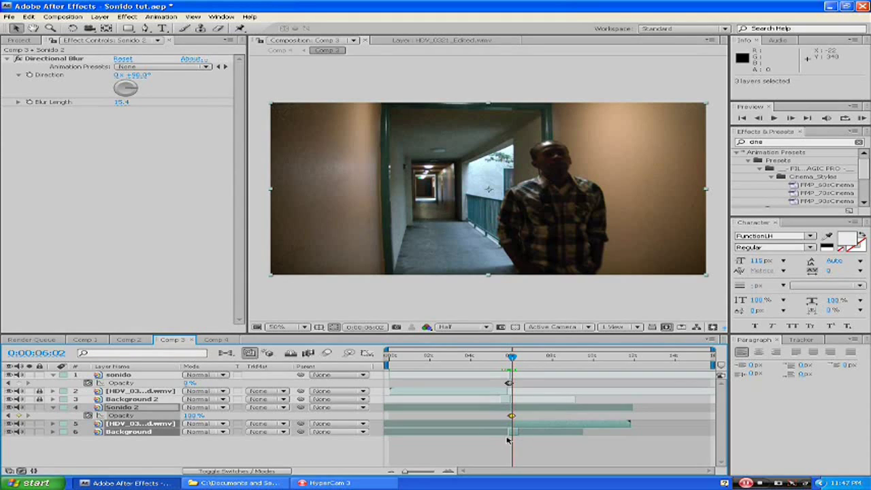
ctrl+click(126, 432)
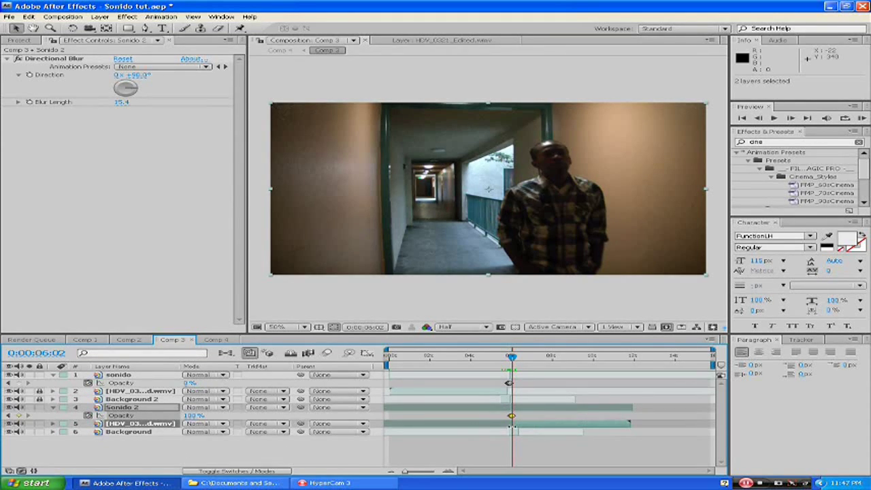
ctrl+click(519, 426)
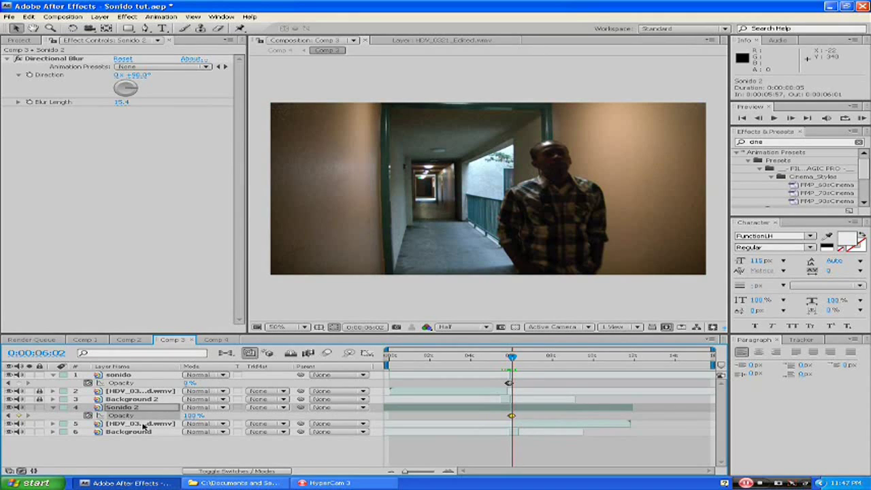
ctrl+click(143, 425)
drag(519, 427, 524, 427)
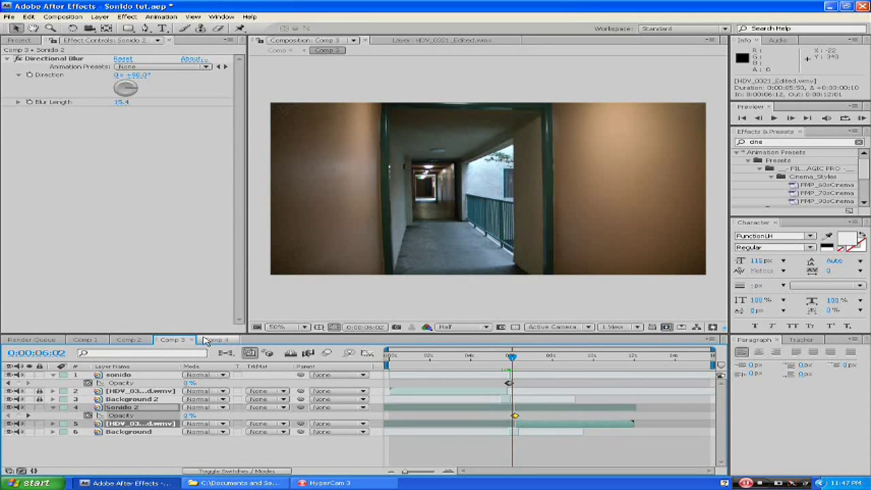
click(208, 339)
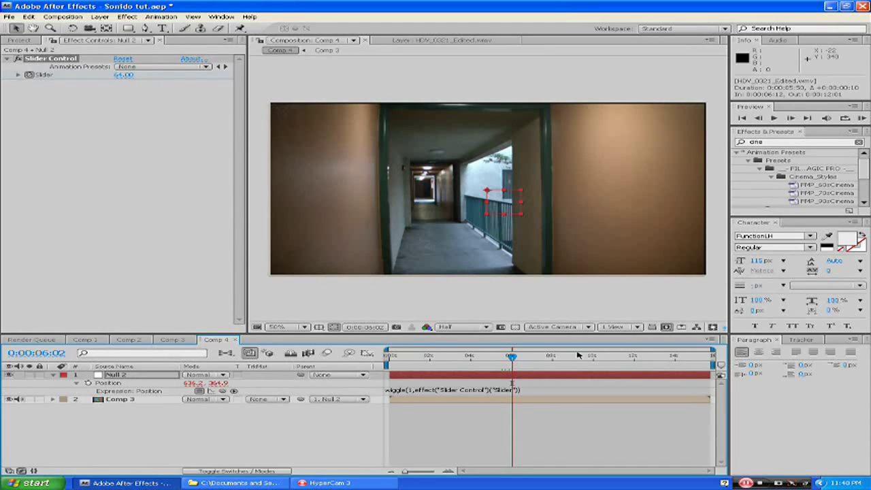
- Scrub to 0:00:05:48, where the figure appears, and reveal Null 2's keyframed Slider
drag(516, 362, 511, 358)
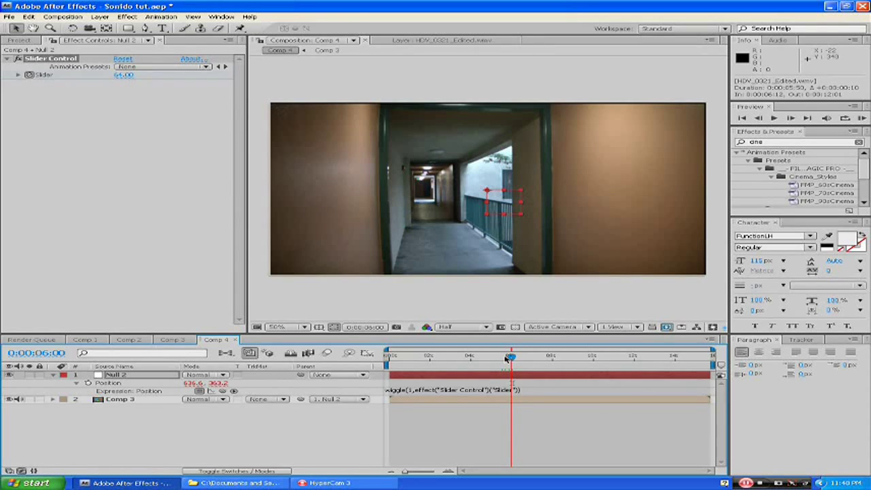
click(506, 359)
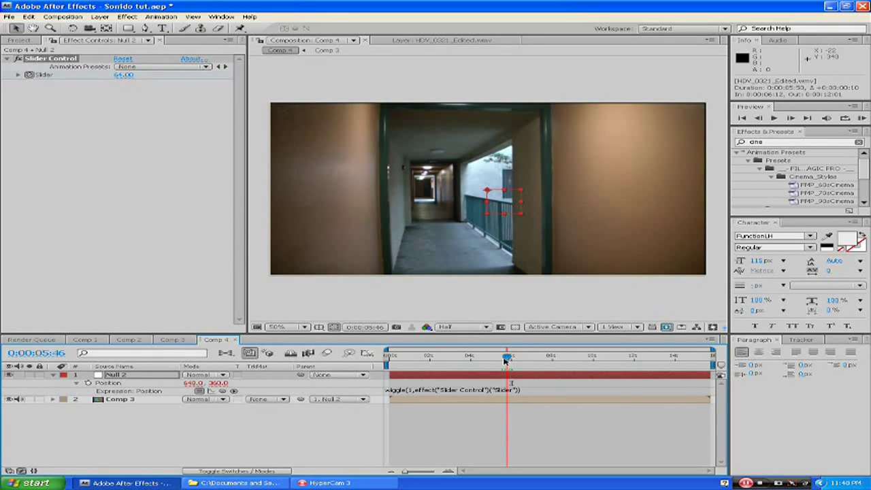
drag(506, 360, 508, 361)
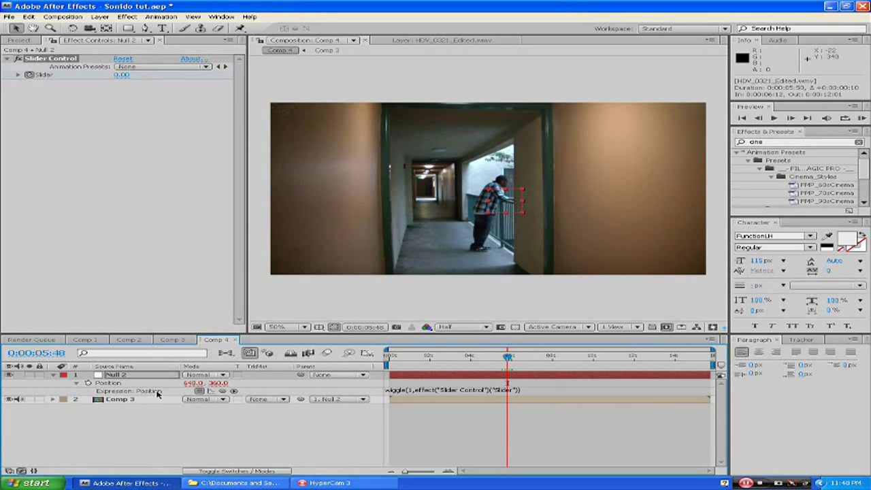
key(u)
- Set Comp 4's work area from 0:00:05:37 to 0:00:06:09 and try a RAM preview
mouse_move(405, 471)
mouse_down()
mouse_move(435, 472)
mouse_move(406, 471)
mouse_up()
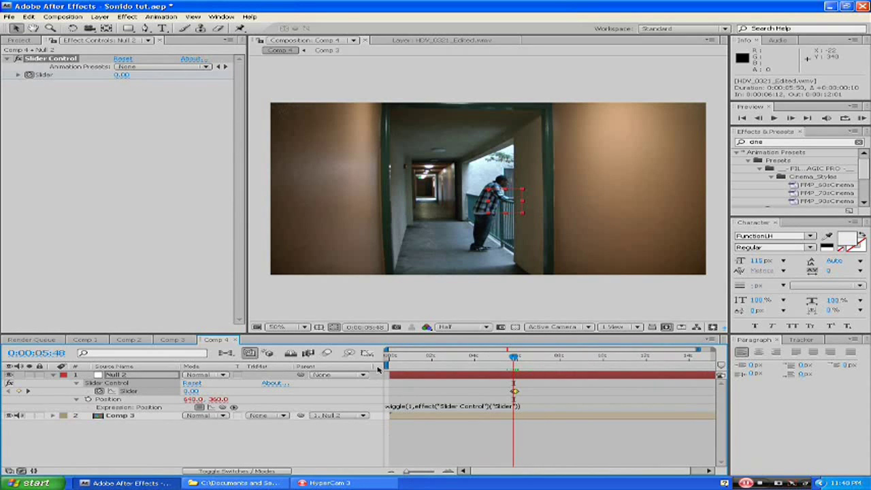
drag(386, 365, 506, 365)
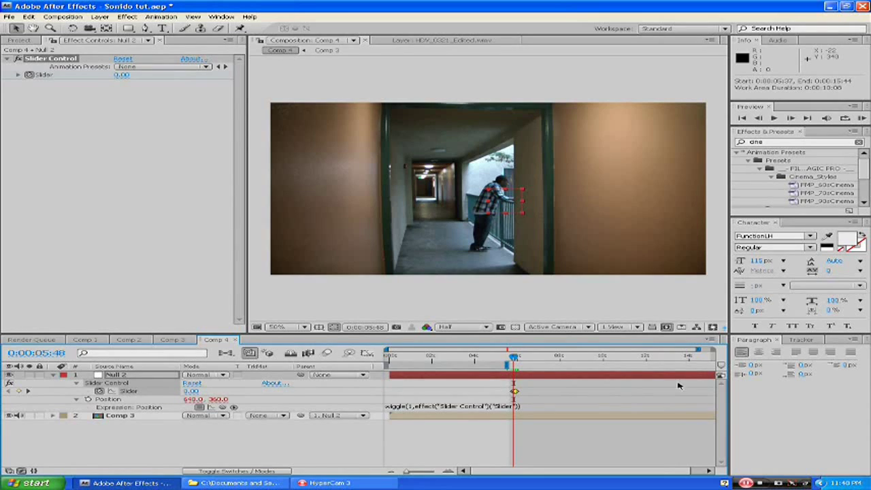
key(=)
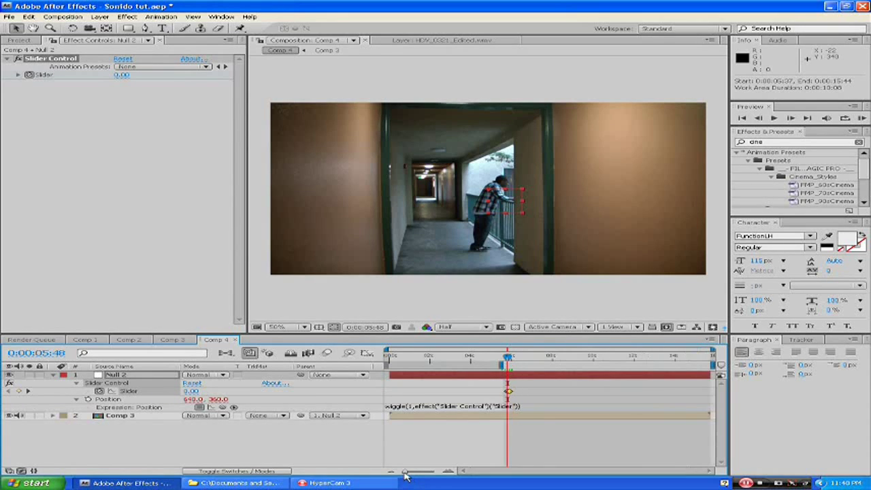
key(minus)
key(minus)
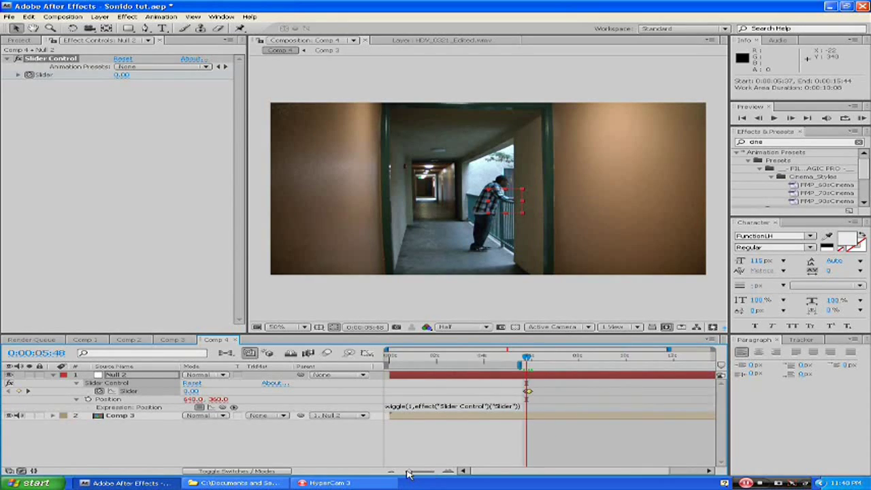
drag(711, 365, 515, 365)
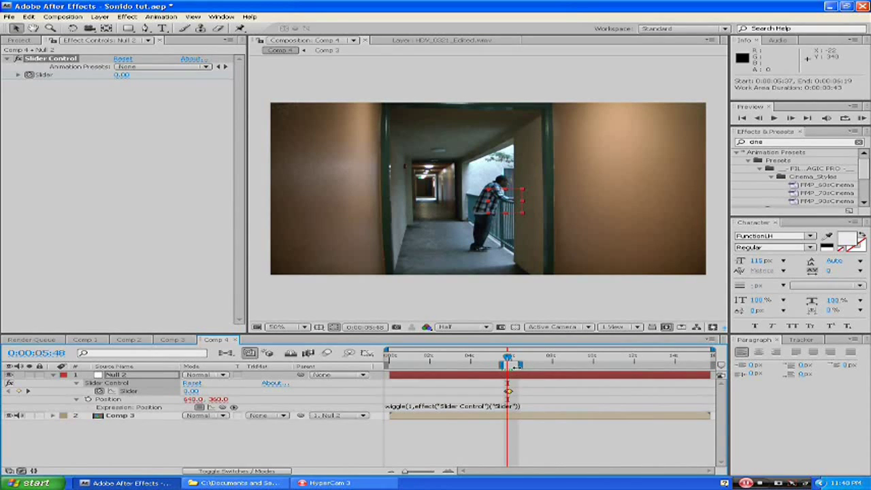
click(861, 118)
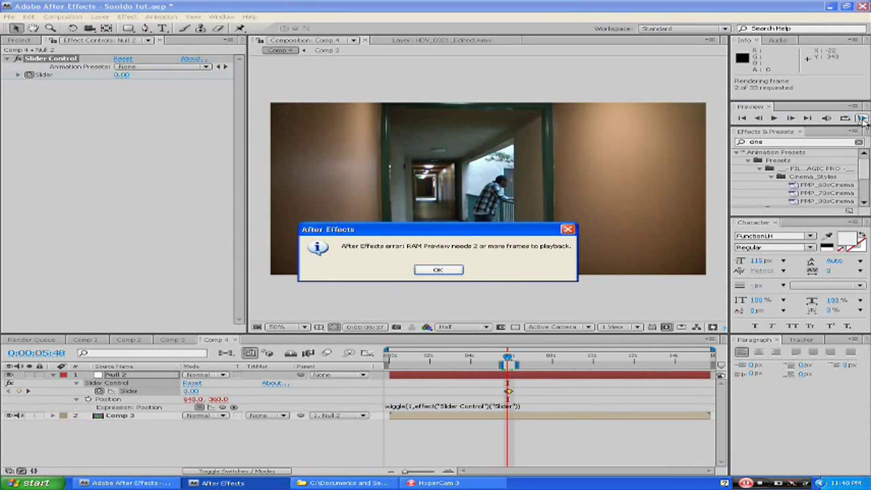
- Dismiss the RAM preview error, play back Comp 4, then retry the RAM preview and dismiss the error
click(437, 269)
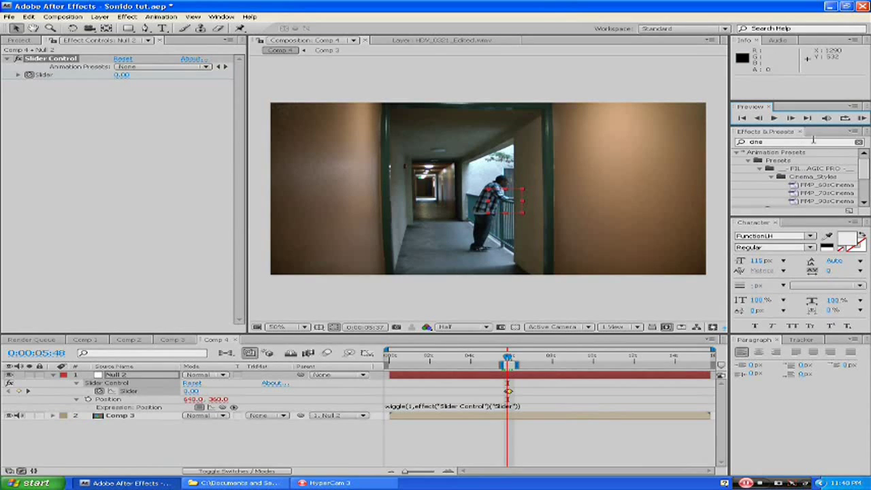
click(774, 119)
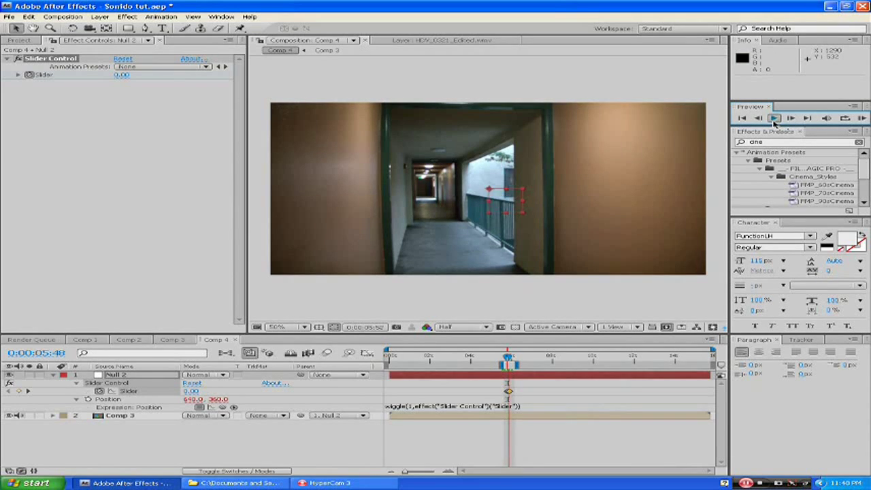
click(861, 119)
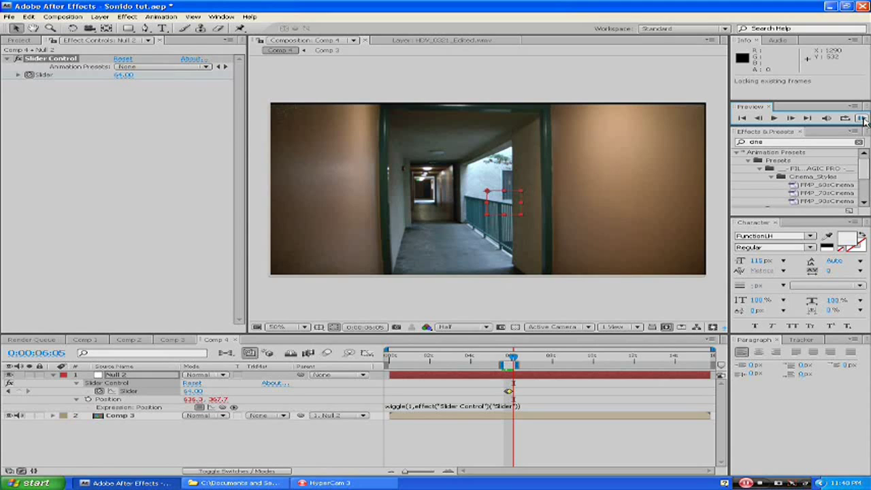
click(445, 270)
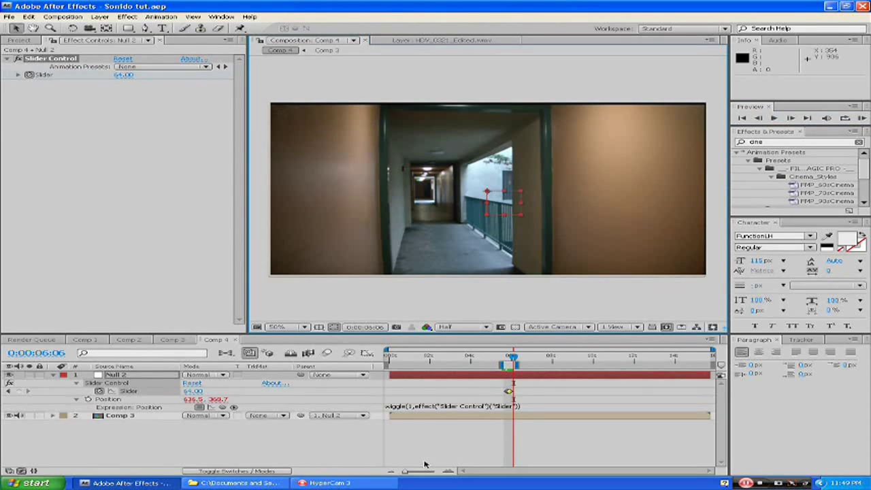
- Scrub Comp 4's current-time indicator to about 0:00:06:28
drag(514, 361, 524, 360)
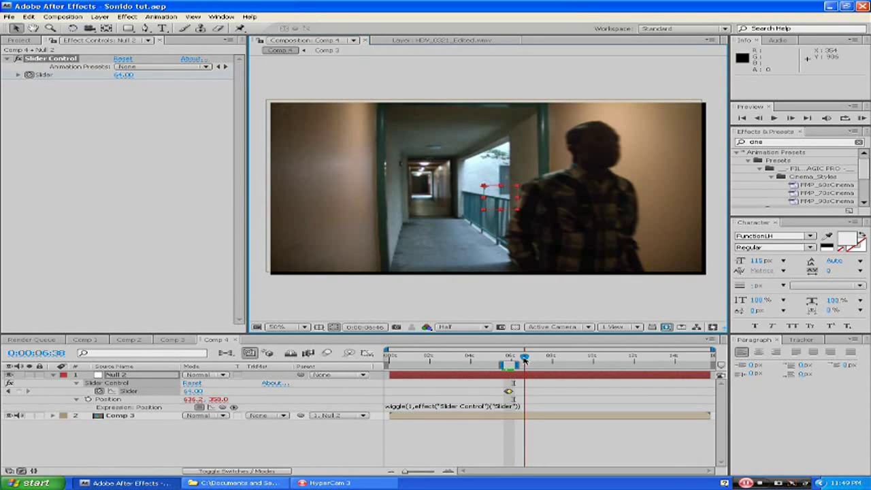
drag(523, 361, 521, 360)
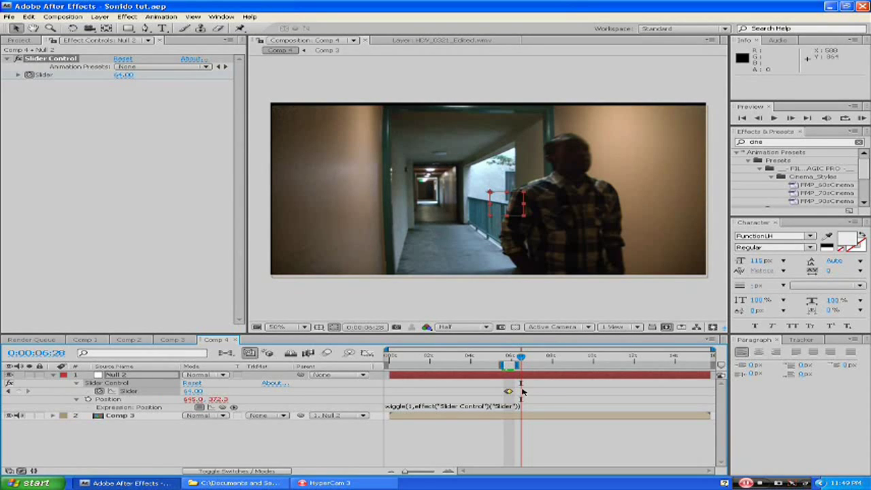
- Scrub back to 0:00:06:00 and set Null 2's Slider value to 0 there
drag(521, 359, 515, 359)
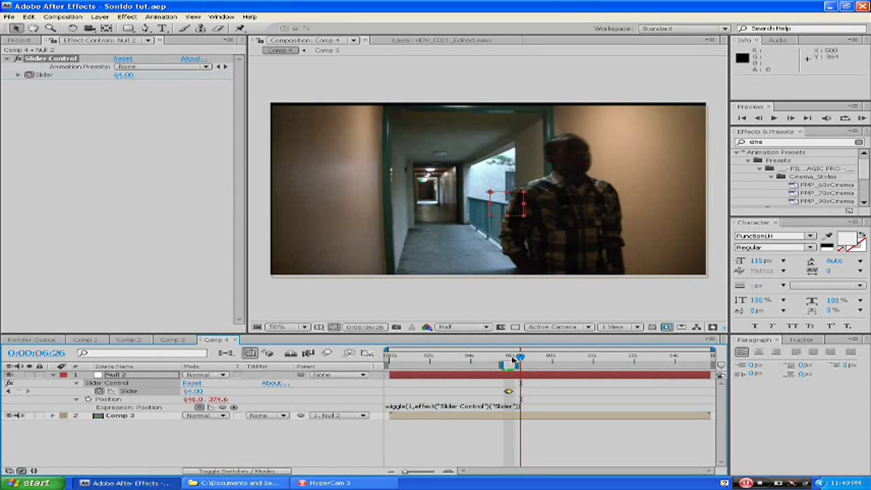
click(517, 358)
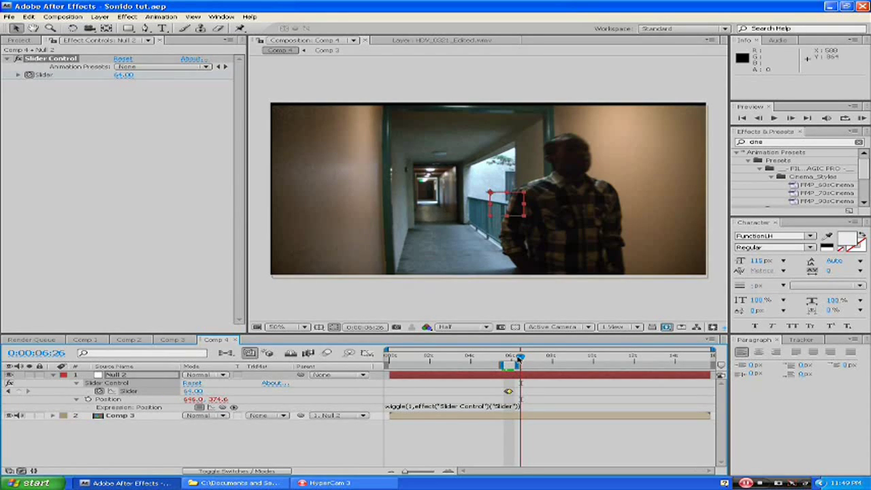
click(514, 358)
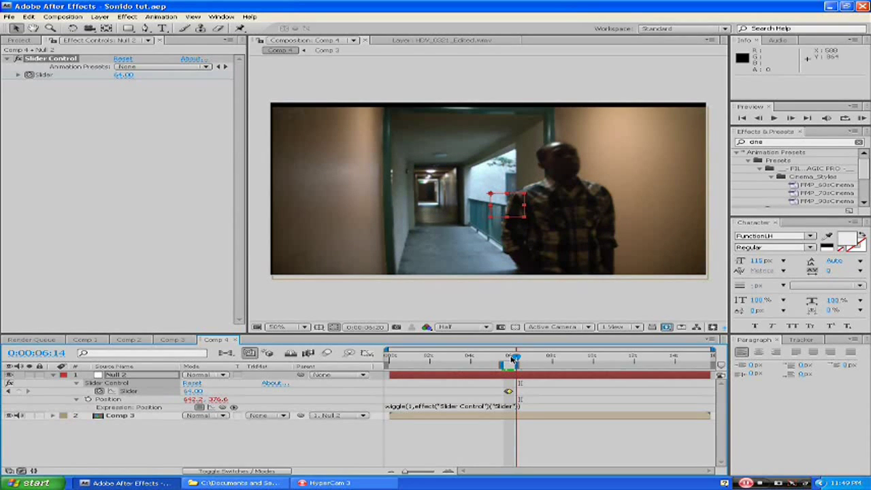
click(514, 359)
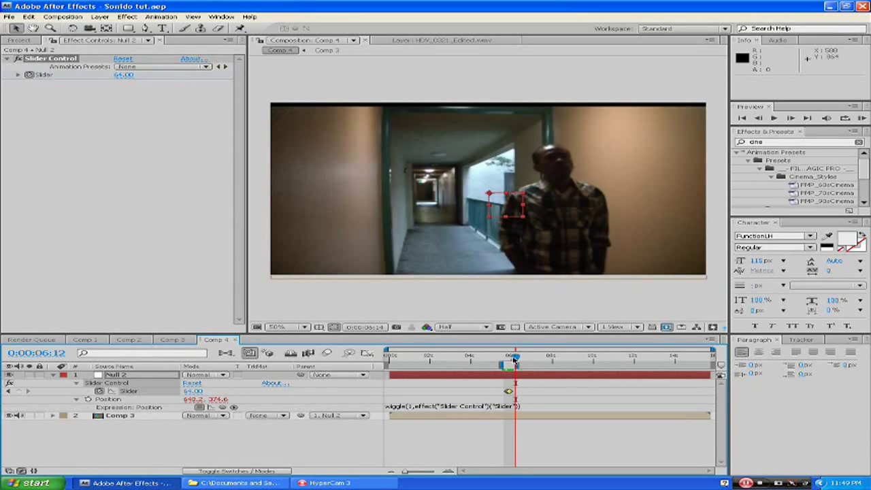
click(512, 358)
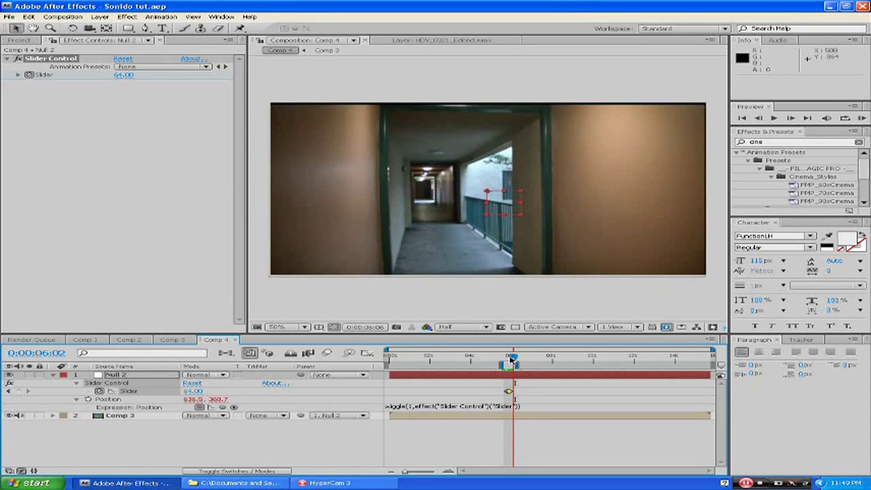
click(510, 358)
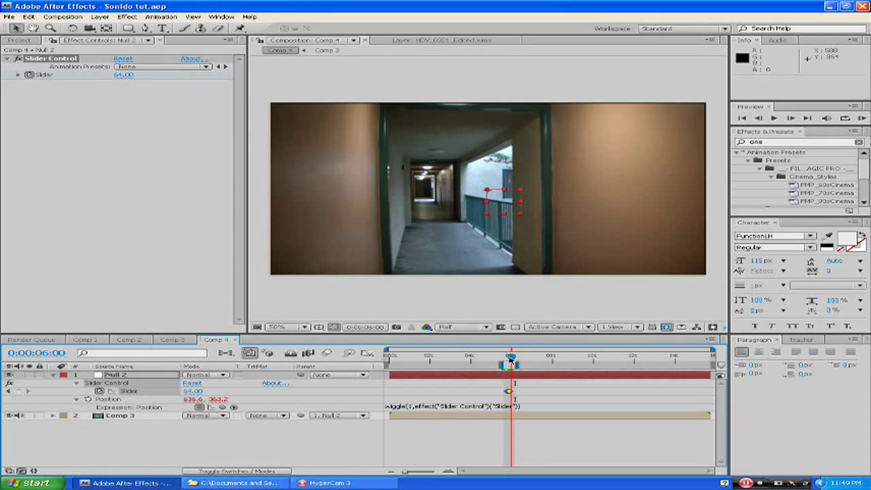
click(123, 75)
text(0)
key(Return)
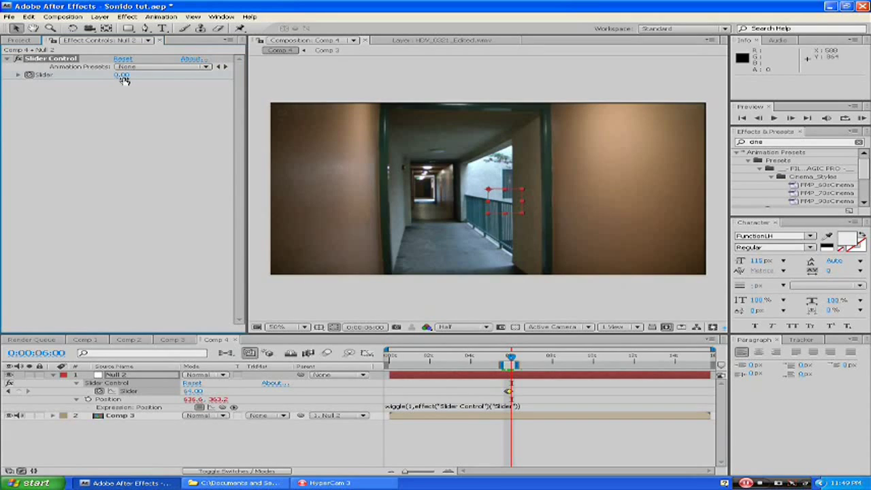
- Scrub between 0:00:05:52 and 0:00:06:16 to find where the man appears
click(512, 357)
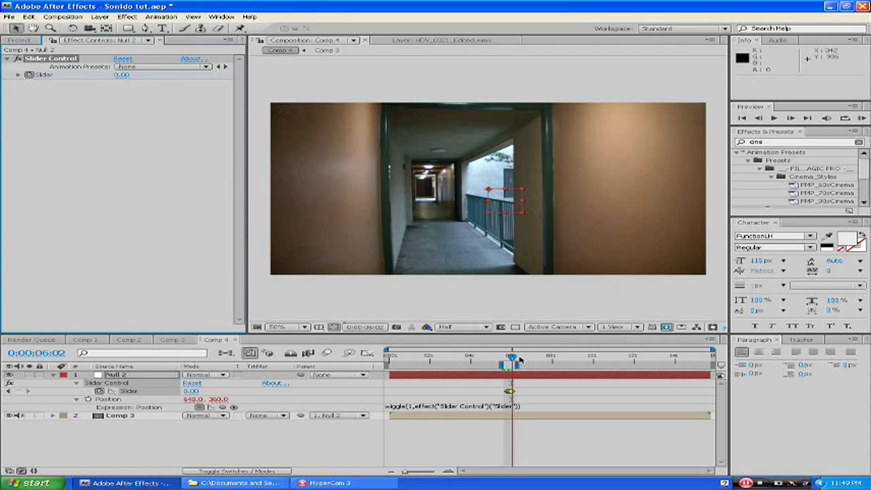
click(520, 359)
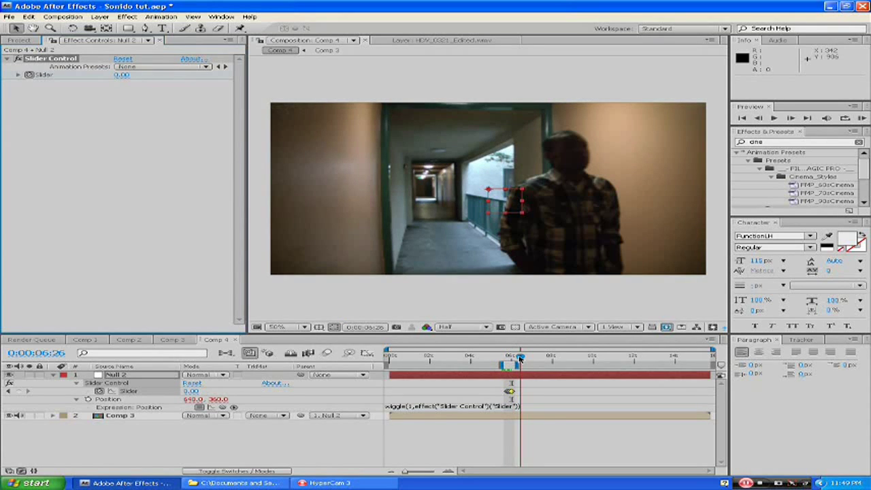
drag(520, 358, 515, 358)
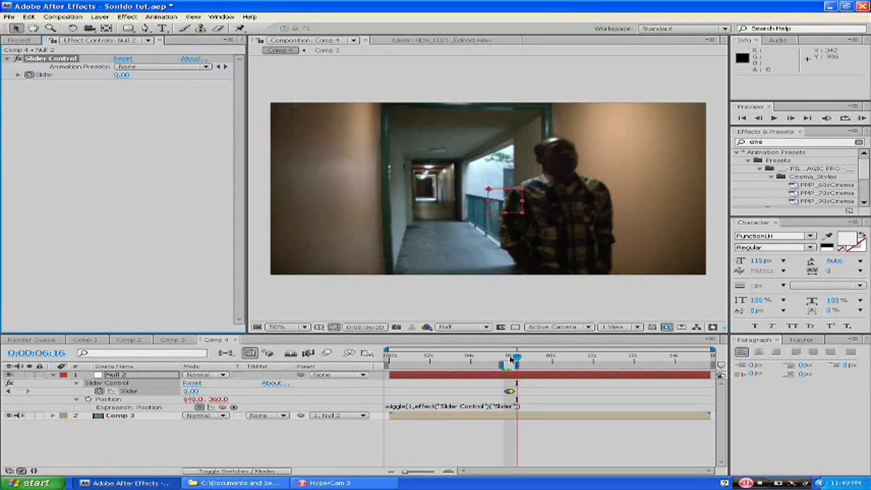
click(509, 357)
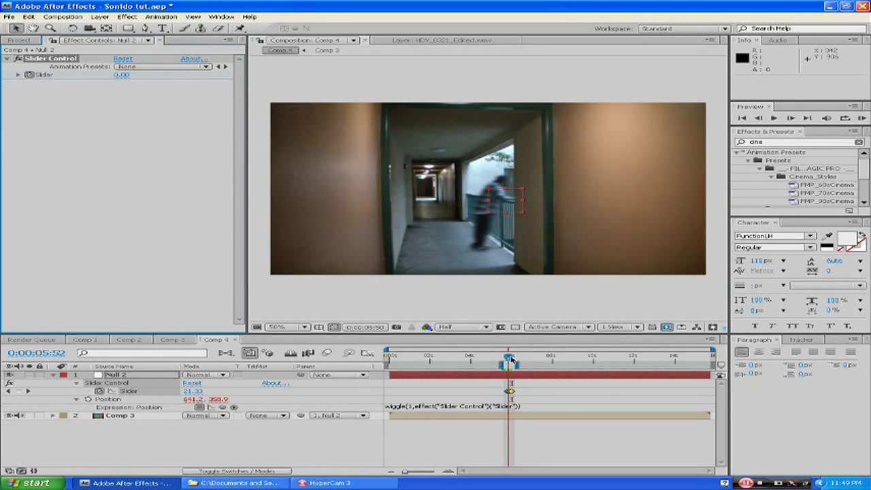
drag(510, 358, 514, 358)
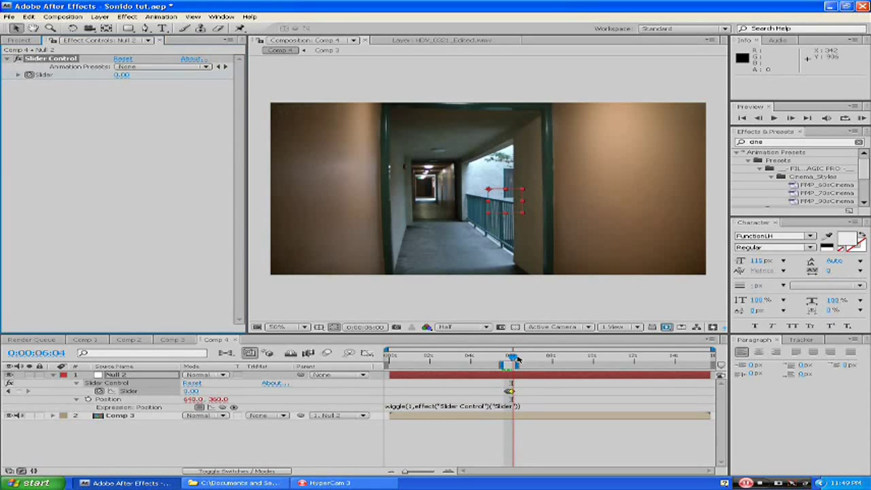
click(517, 358)
drag(517, 359, 514, 357)
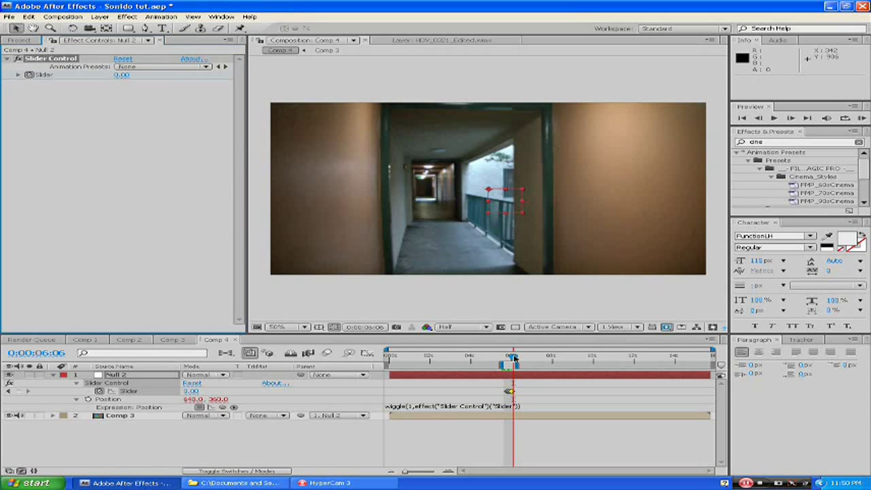
- At 0:00:06:18, drag the Slider value lower to shake the camera
click(120, 78)
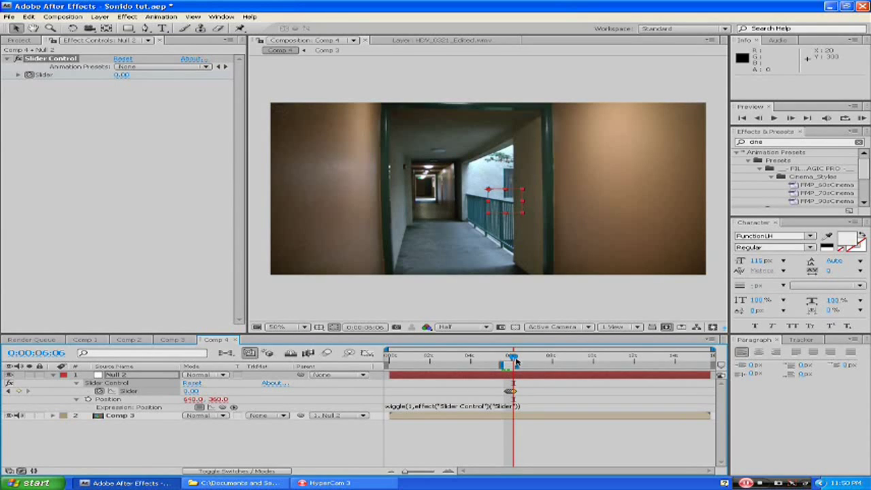
drag(515, 362, 521, 360)
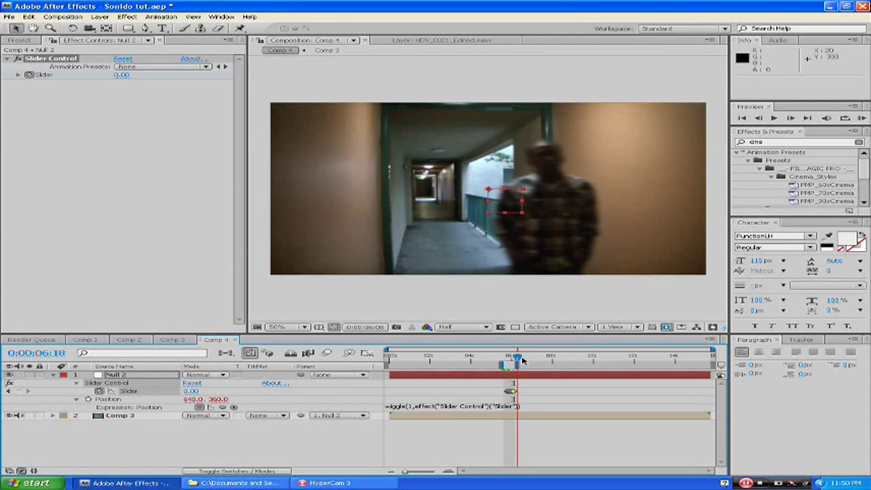
click(121, 75)
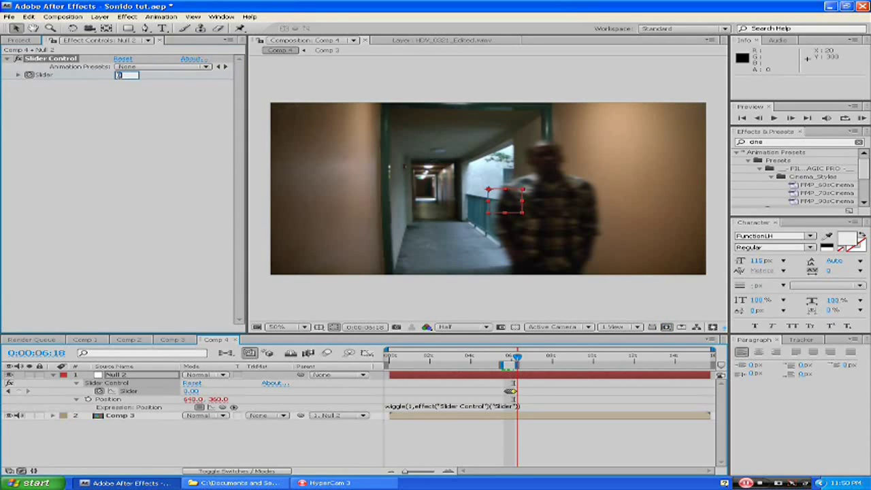
key(Return)
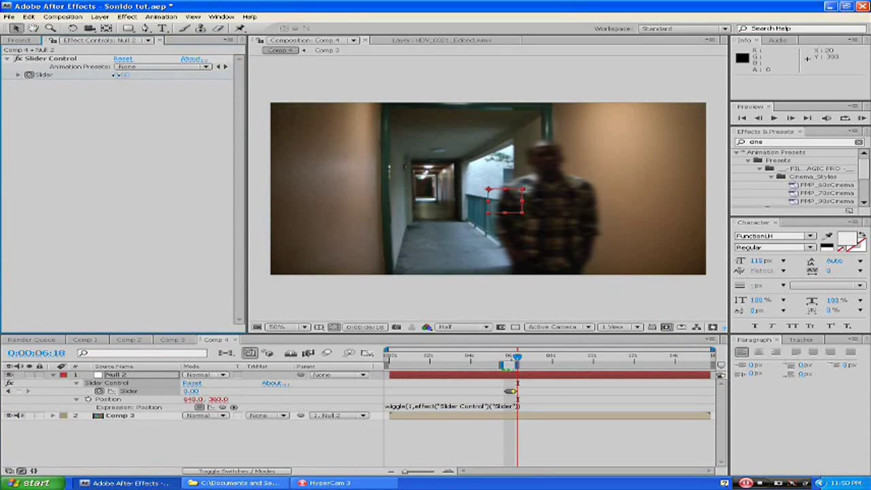
drag(117, 74, 87, 75)
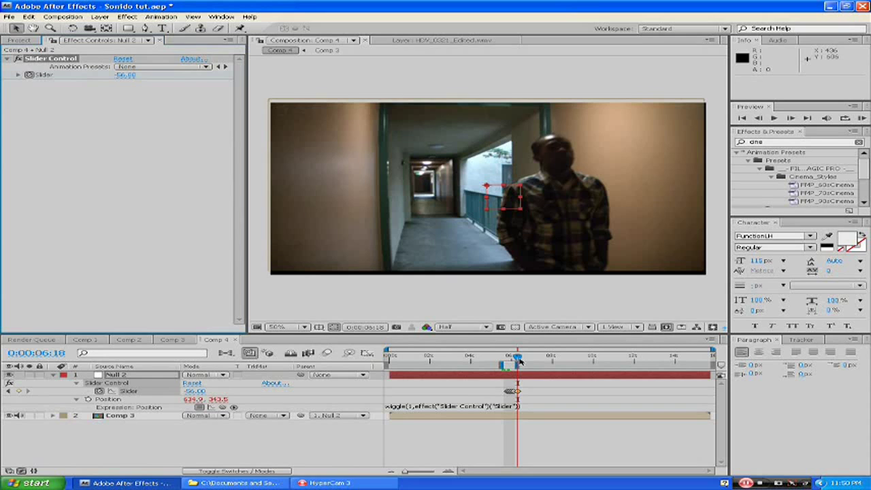
- At 0:00:06:22, set the Slider value back to 0
drag(519, 360, 525, 360)
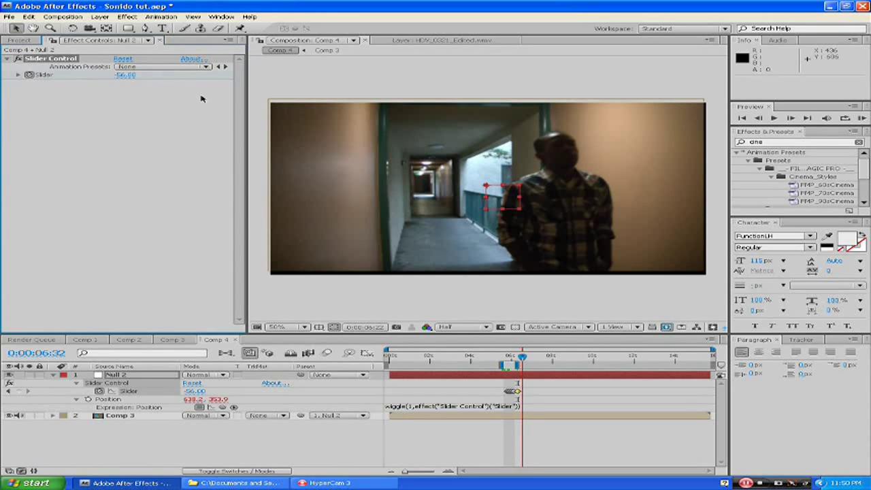
click(125, 75)
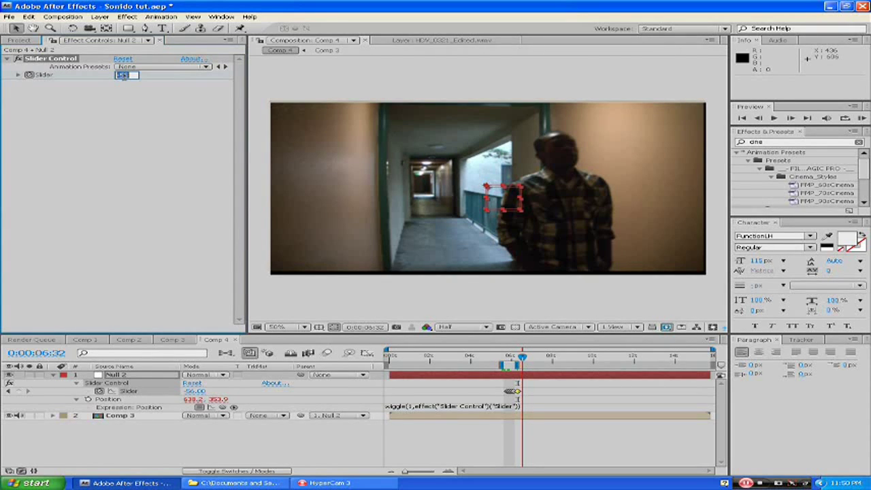
text(0)
key(Return)
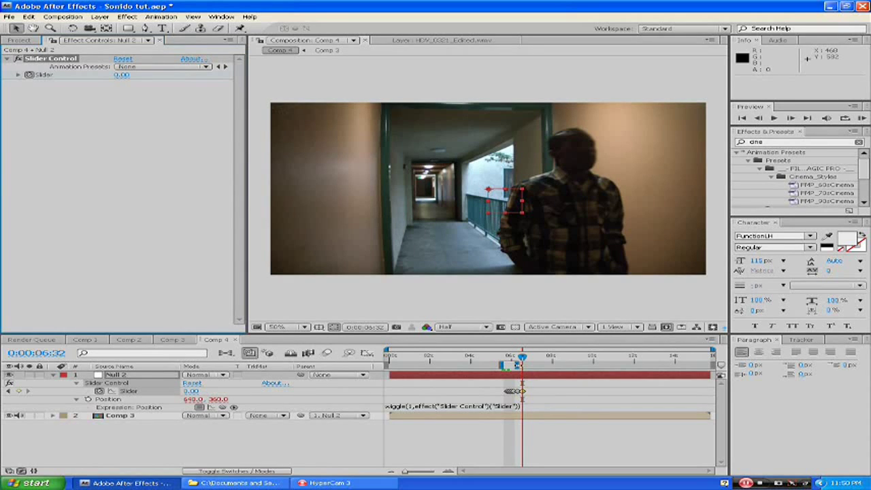
- Move back a few frames and drag the Slider to -90.67
drag(521, 359, 517, 361)
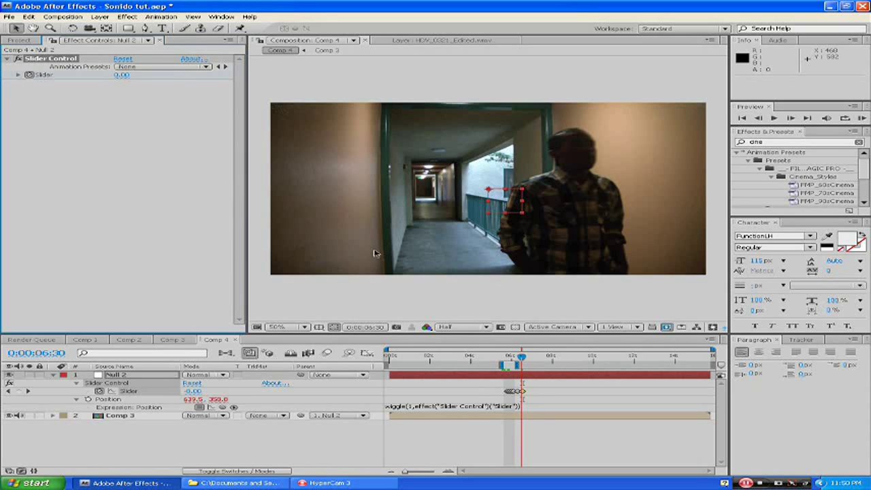
drag(524, 366, 518, 361)
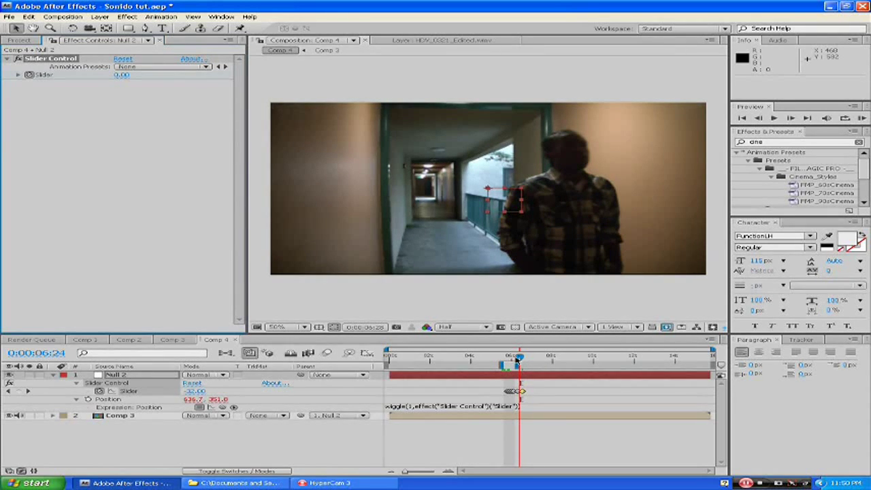
drag(517, 360, 517, 361)
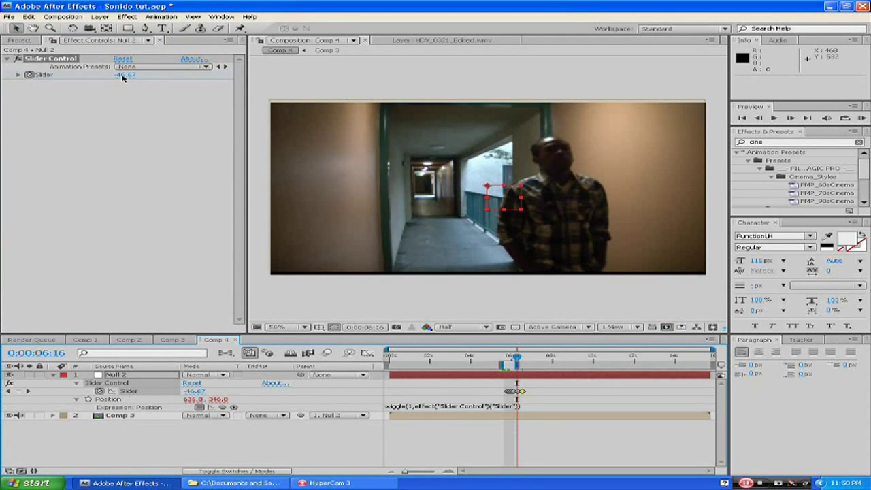
drag(122, 77, 79, 75)
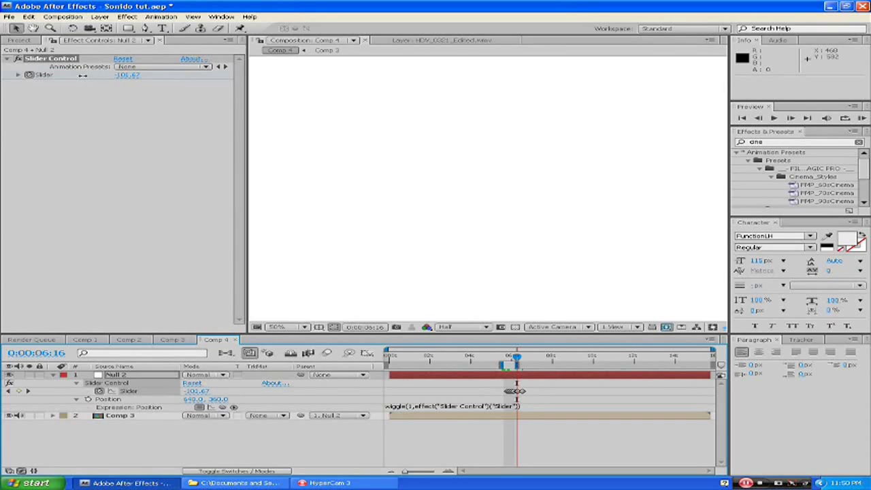
drag(78, 76, 91, 74)
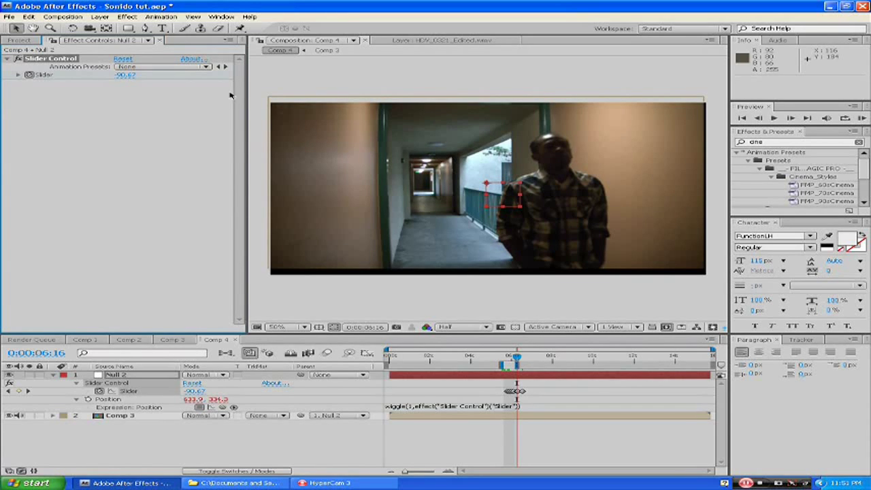
click(120, 416)
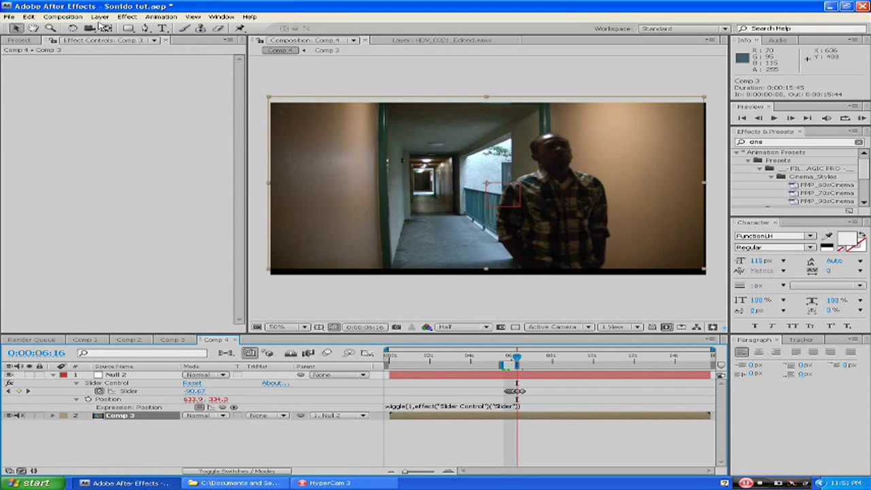
- Search Effects & Presets for 'motion' and apply Motion Tile to Comp 3
click(123, 17)
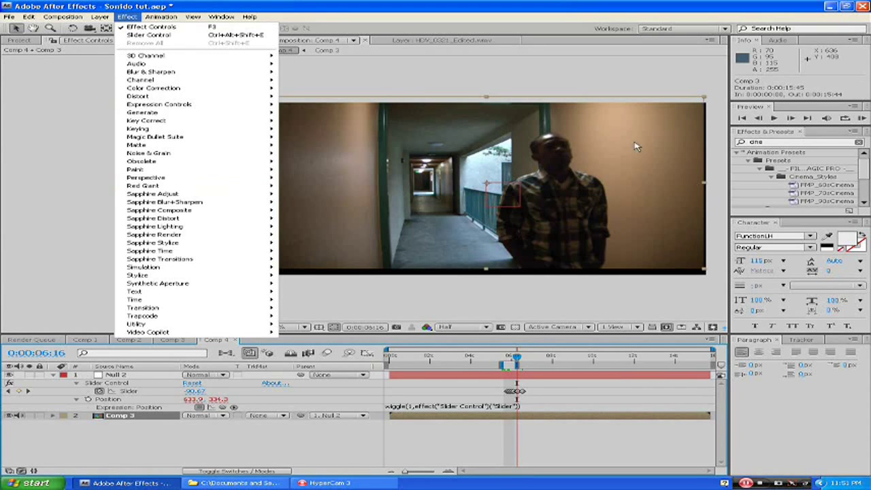
click(760, 146)
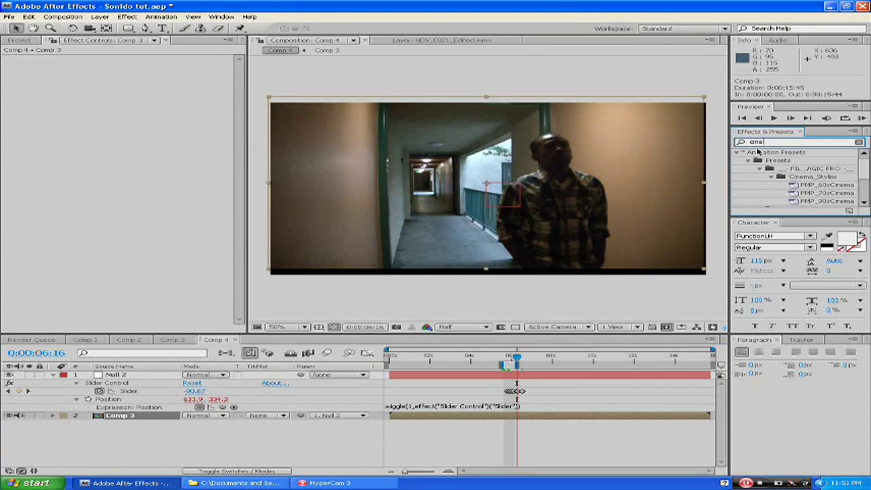
key(BackSpace)
text(motion)
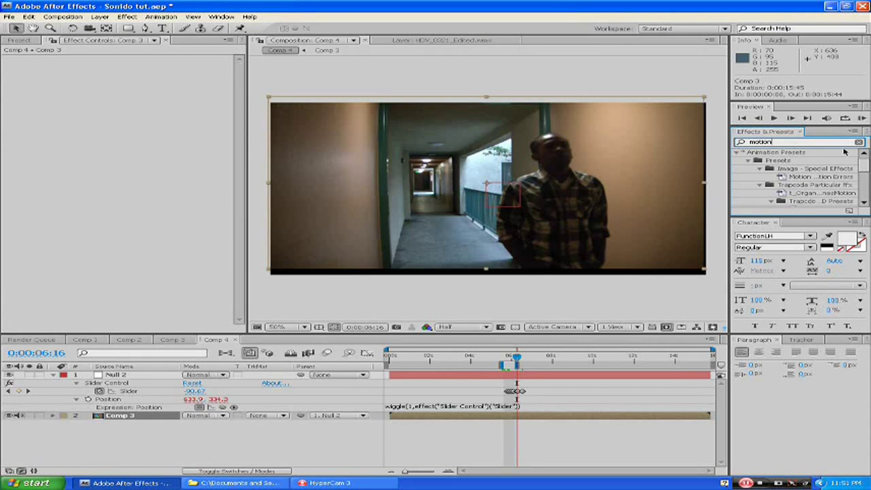
drag(862, 164, 862, 194)
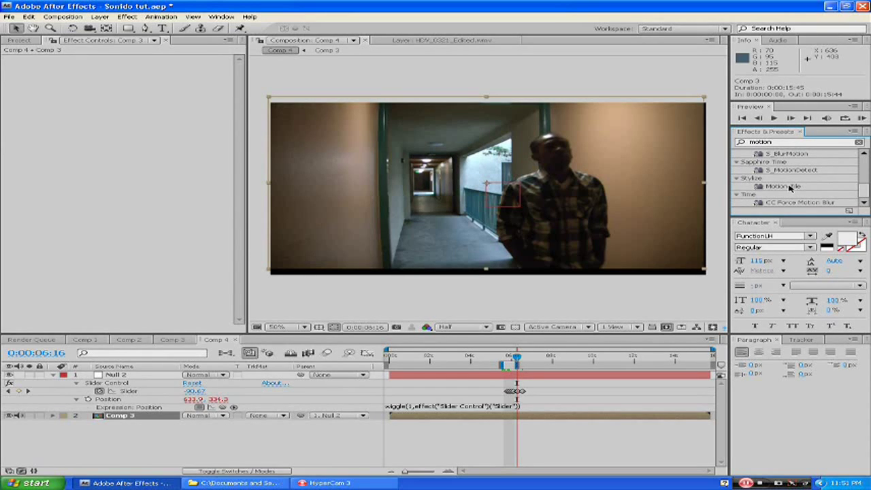
drag(791, 189, 142, 130)
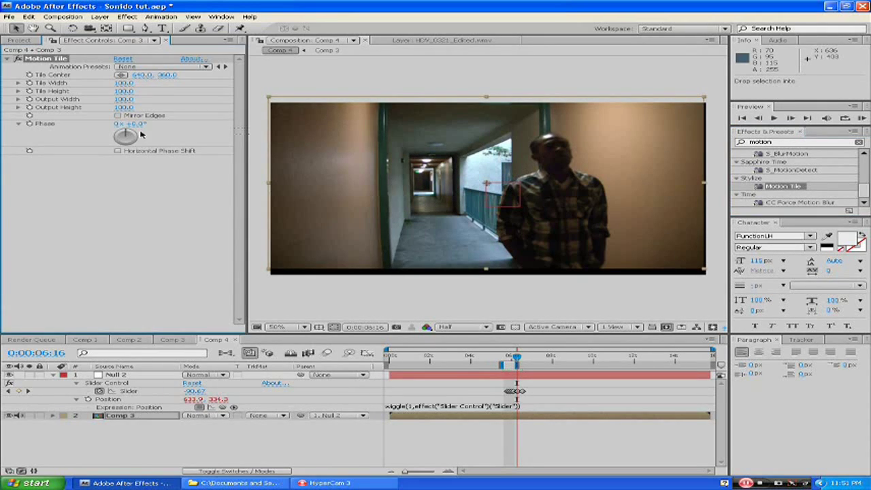
- Set Motion Tile Output Width and Height to 135 and enable Mirror Edges
click(125, 100)
text(15)
text(5)
click(124, 108)
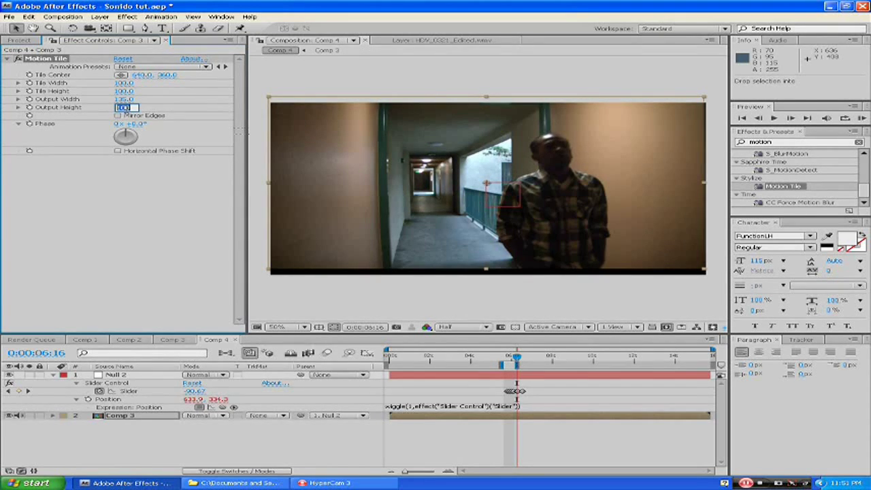
text(135)
click(118, 115)
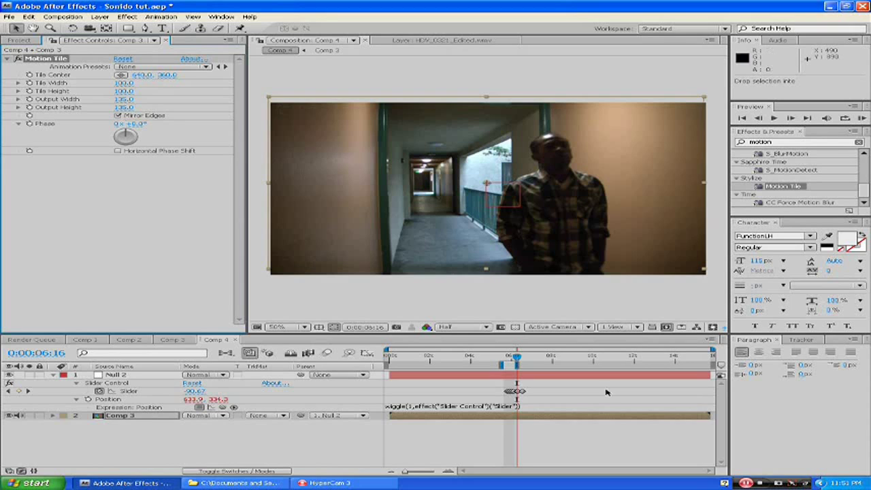
drag(517, 357, 531, 360)
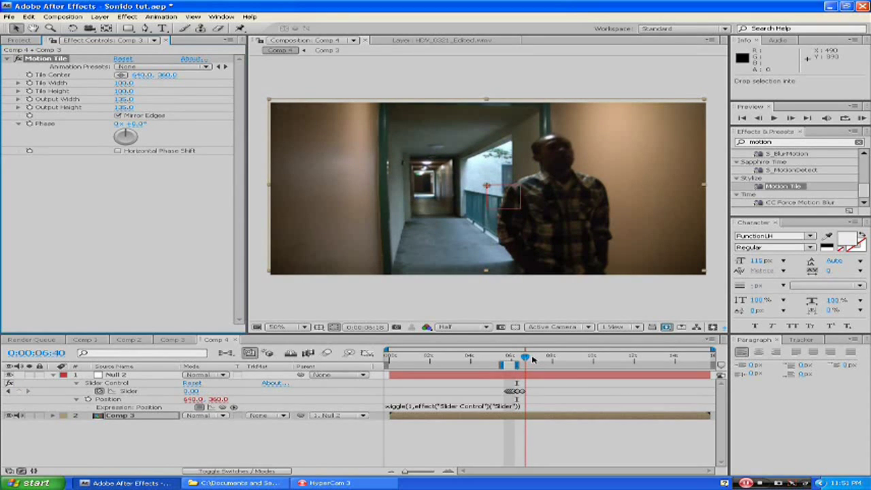